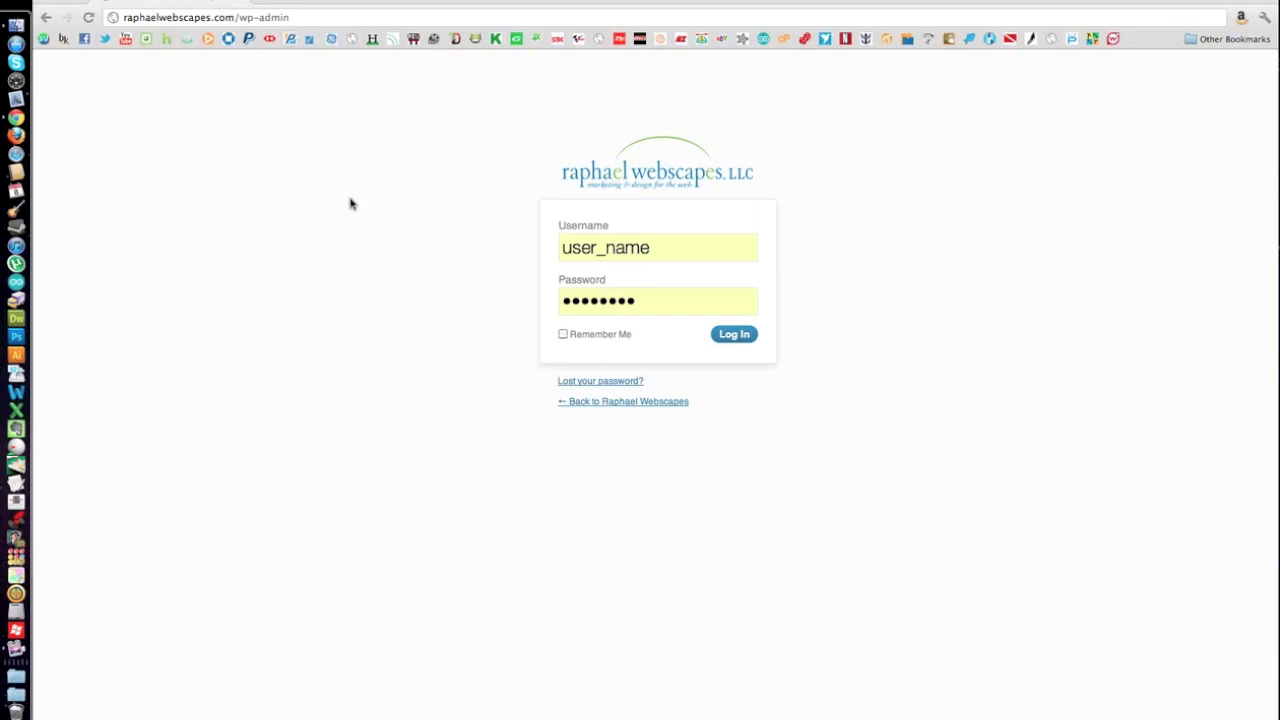
Log in to the site's WordPress admin with the prefilled username and password
double_click(689, 249)
drag(676, 250, 506, 253)
click(506, 253)
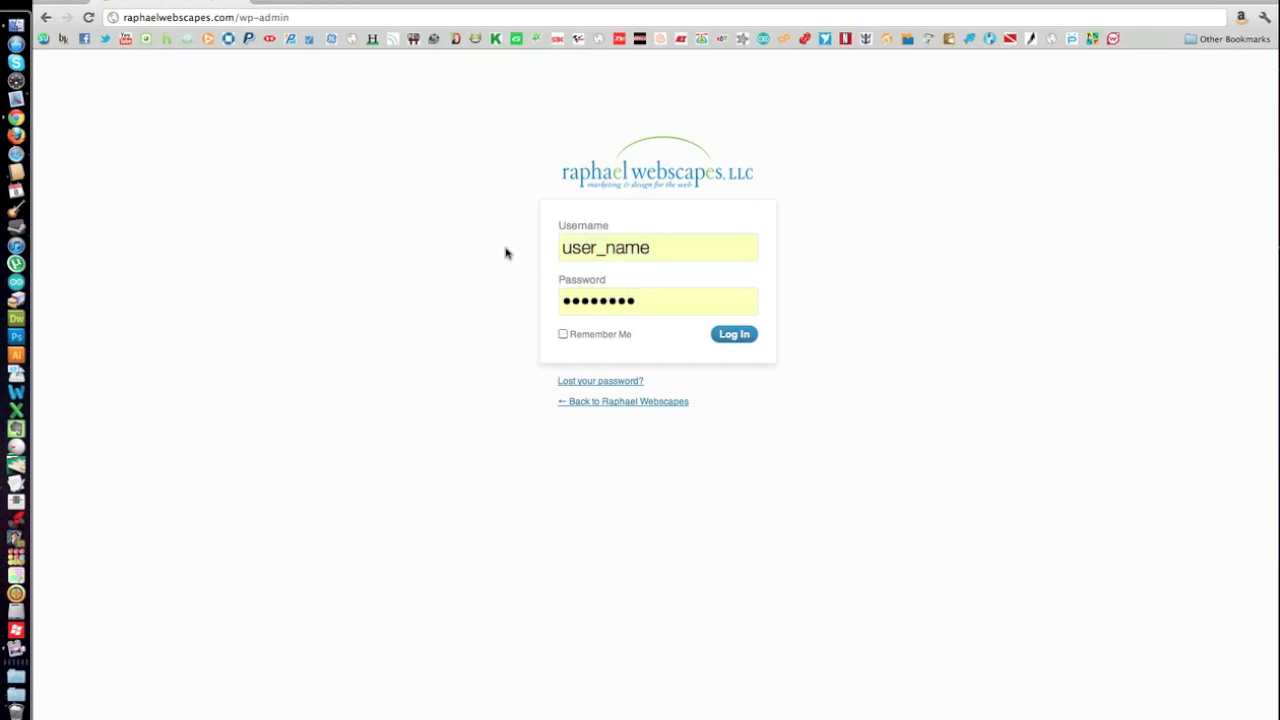
double_click(645, 300)
click(647, 300)
click(745, 338)
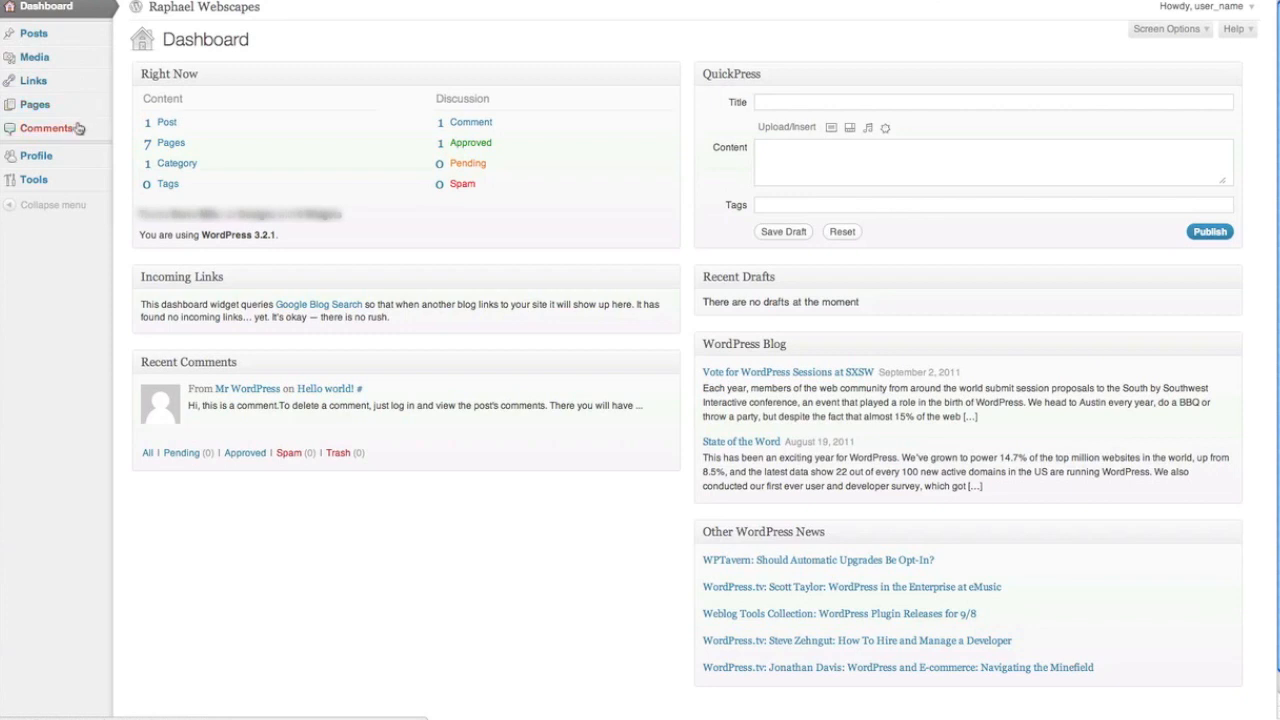
Add a new post from the posts section and title it "New Title For Post"
click(57, 37)
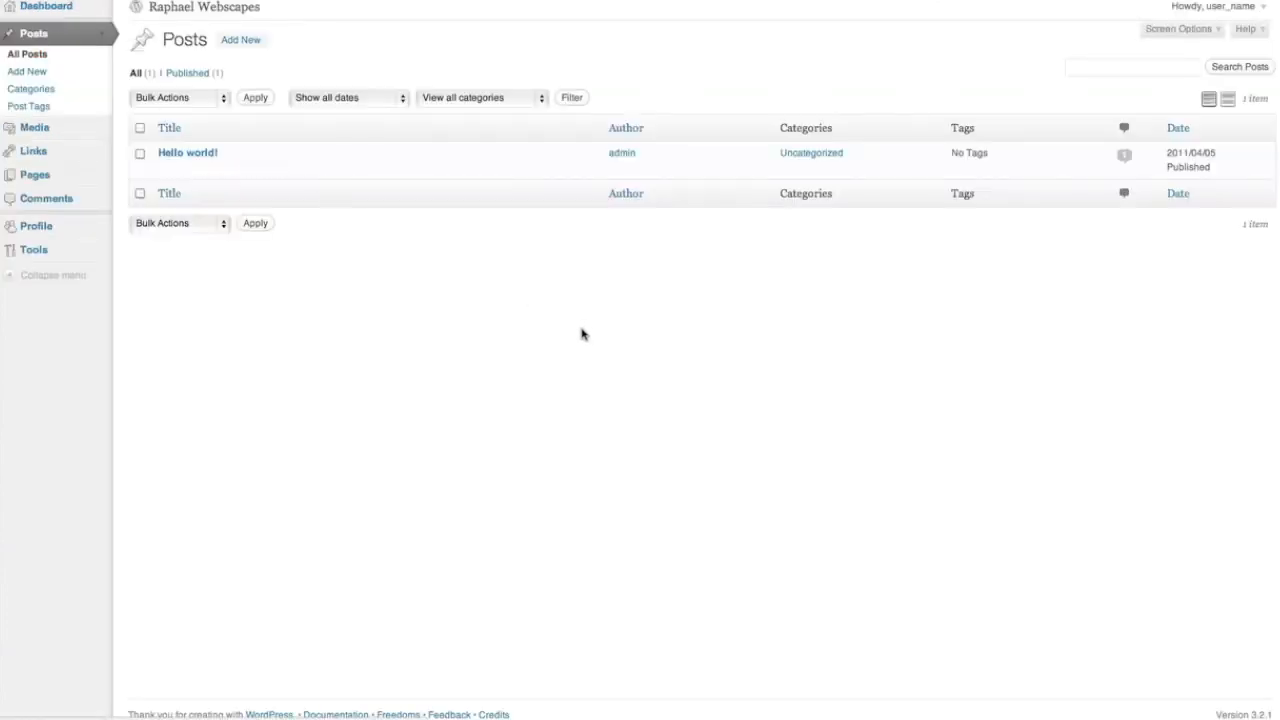
mouse_move(193, 154)
click(65, 76)
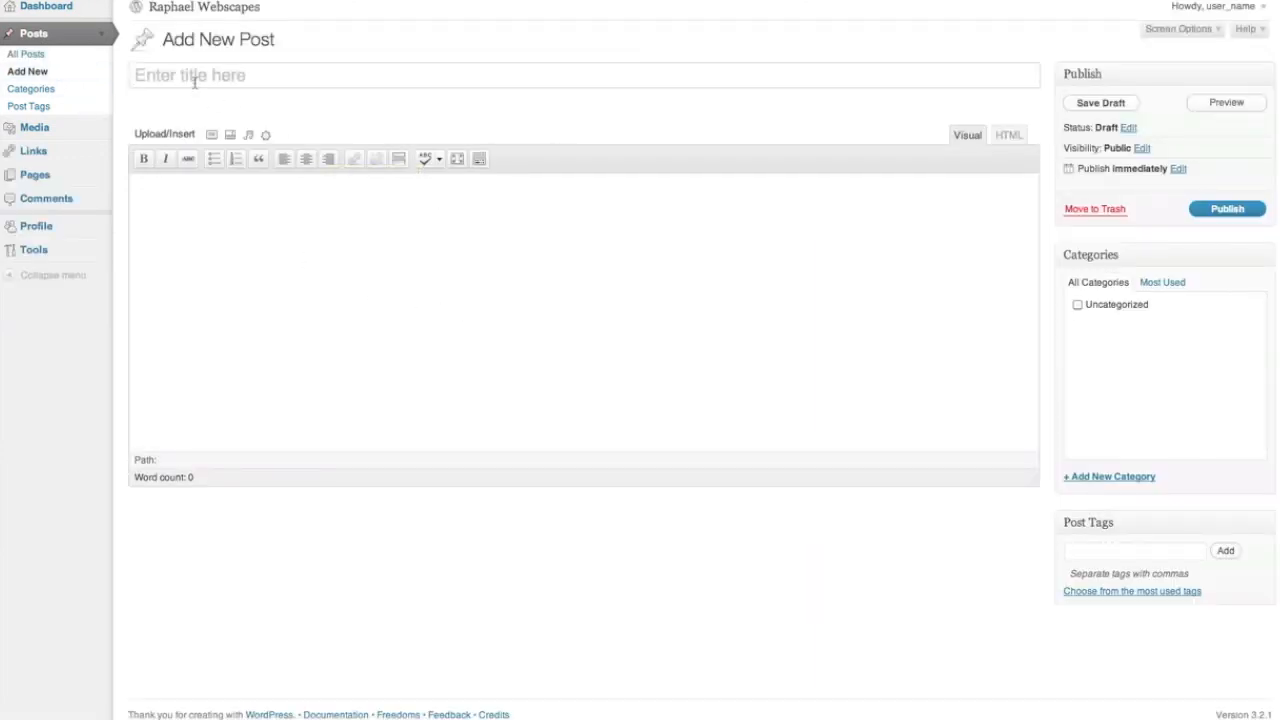
click(194, 80)
text(New Titl)
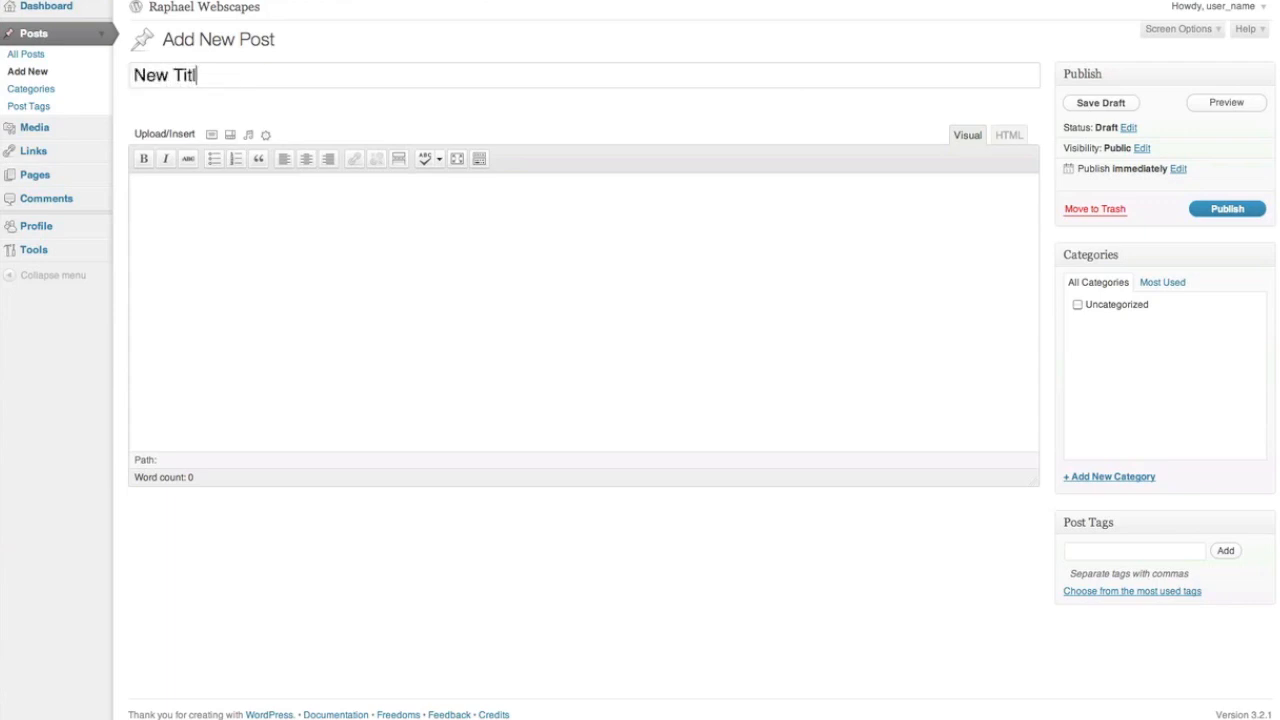
text(e For Post)
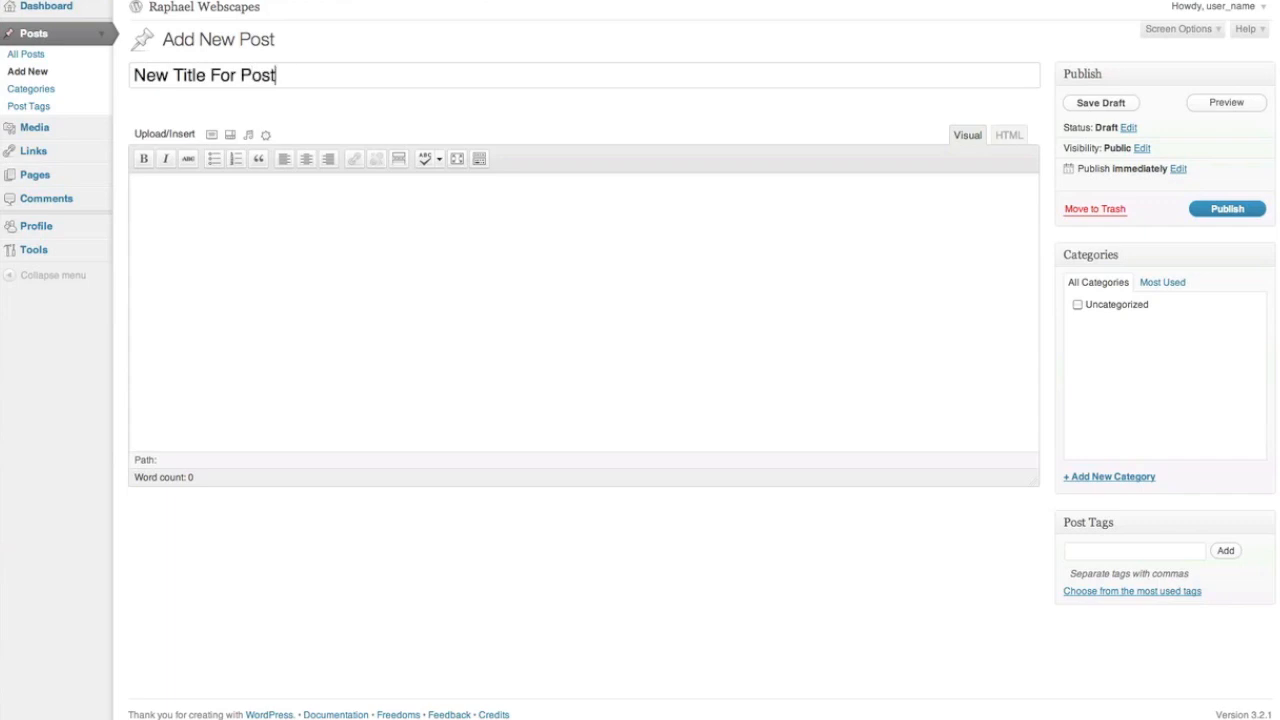
Enter "Lorem ipsim this is a test." as the post's body text
click(277, 318)
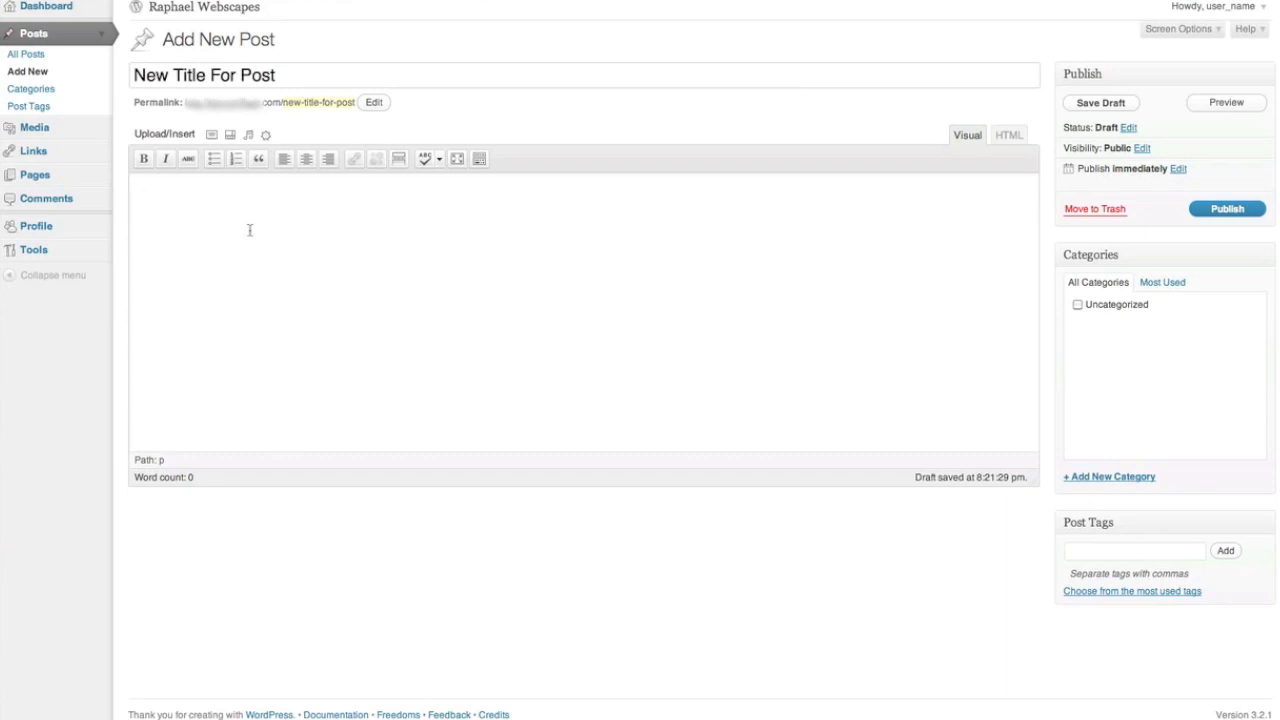
text(Lorem ipsim this is a test.)
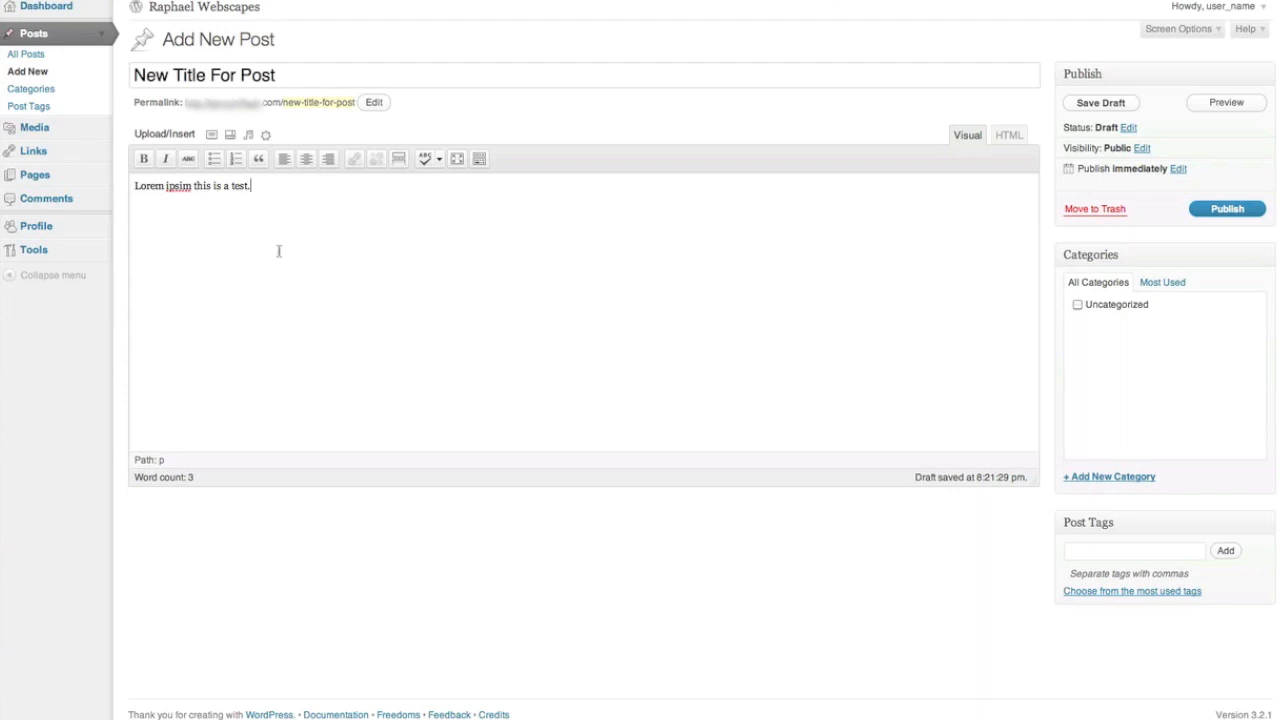
drag(130, 197, 127, 191)
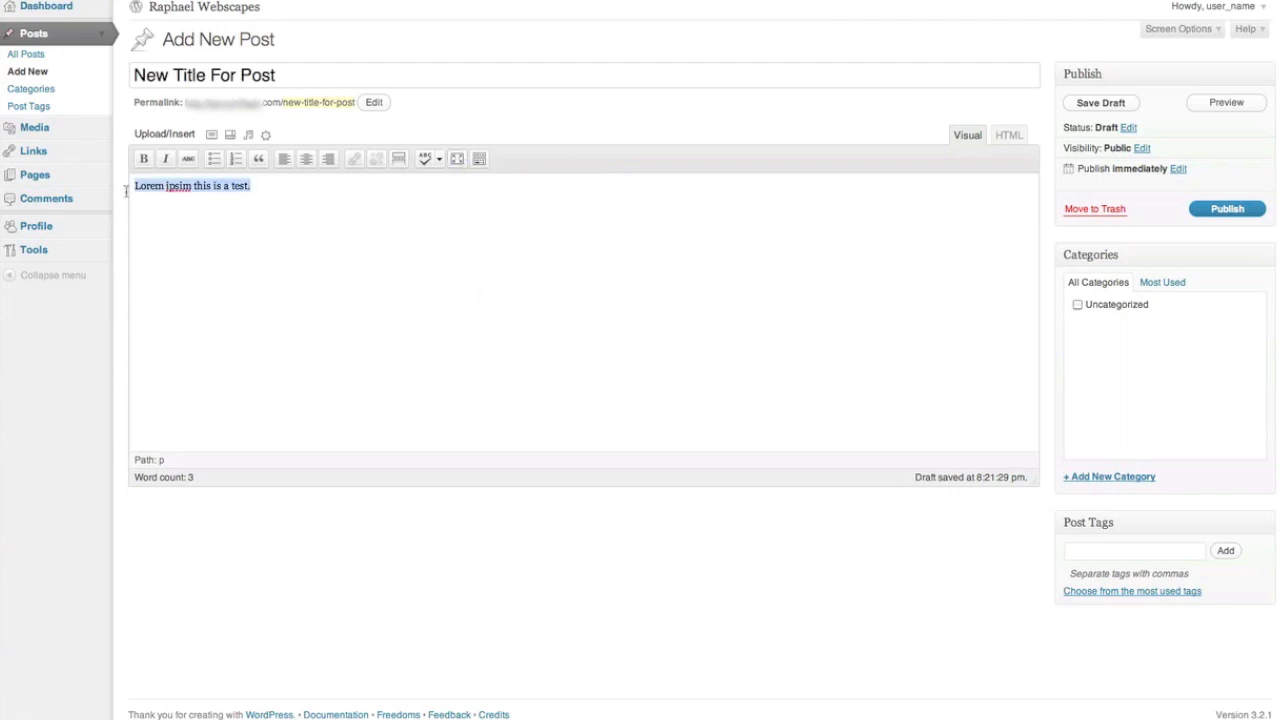
click(247, 238)
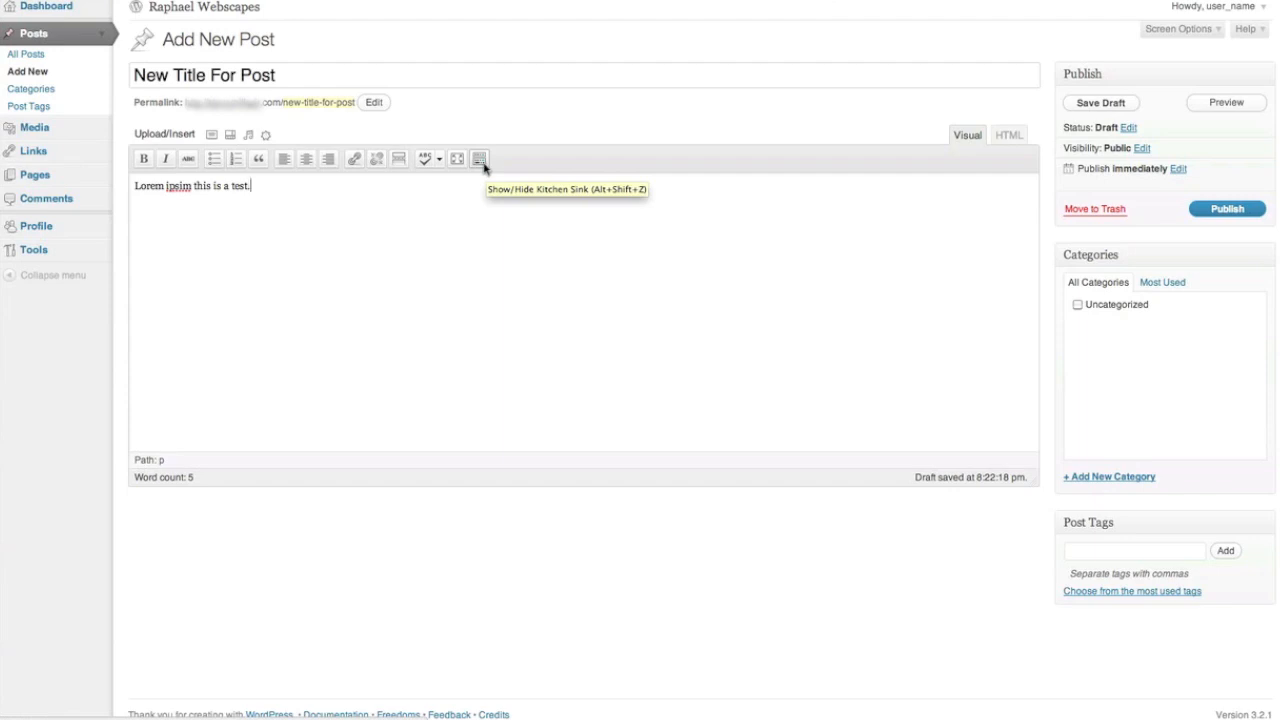
Show the Kitchen Sink formatting options and format the whole body sentence as Heading 1
click(481, 162)
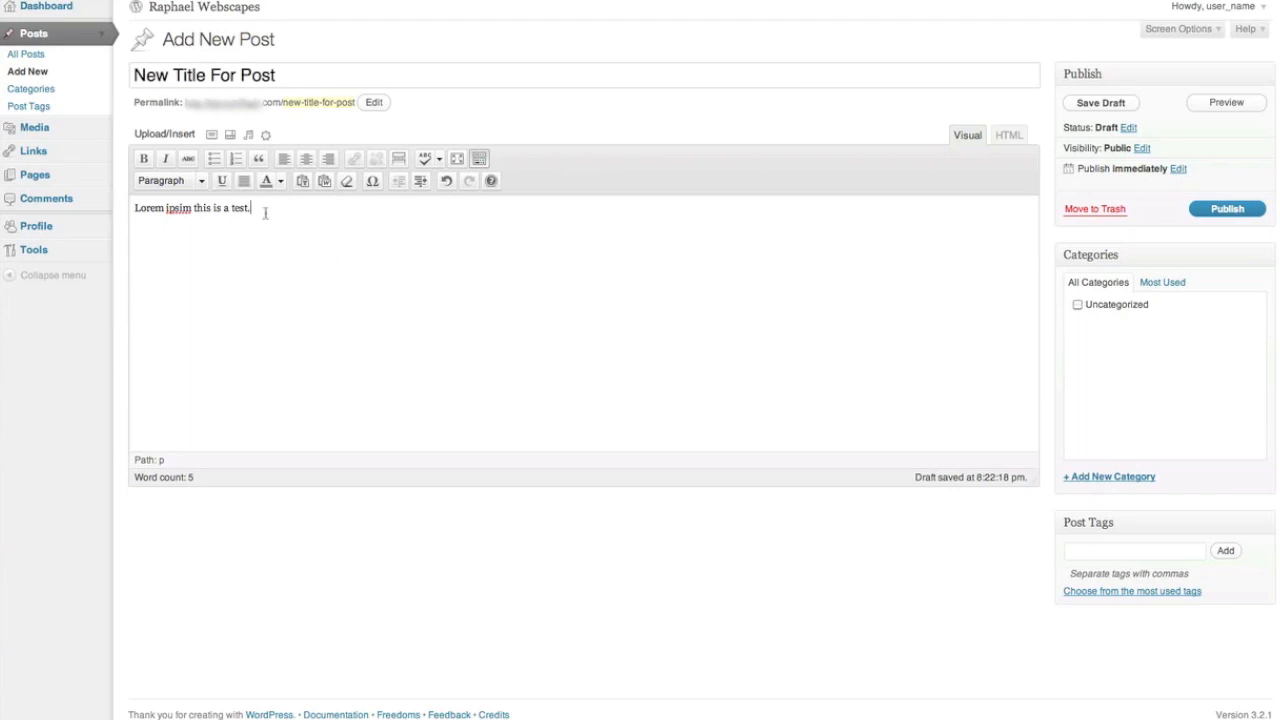
drag(258, 209, 113, 195)
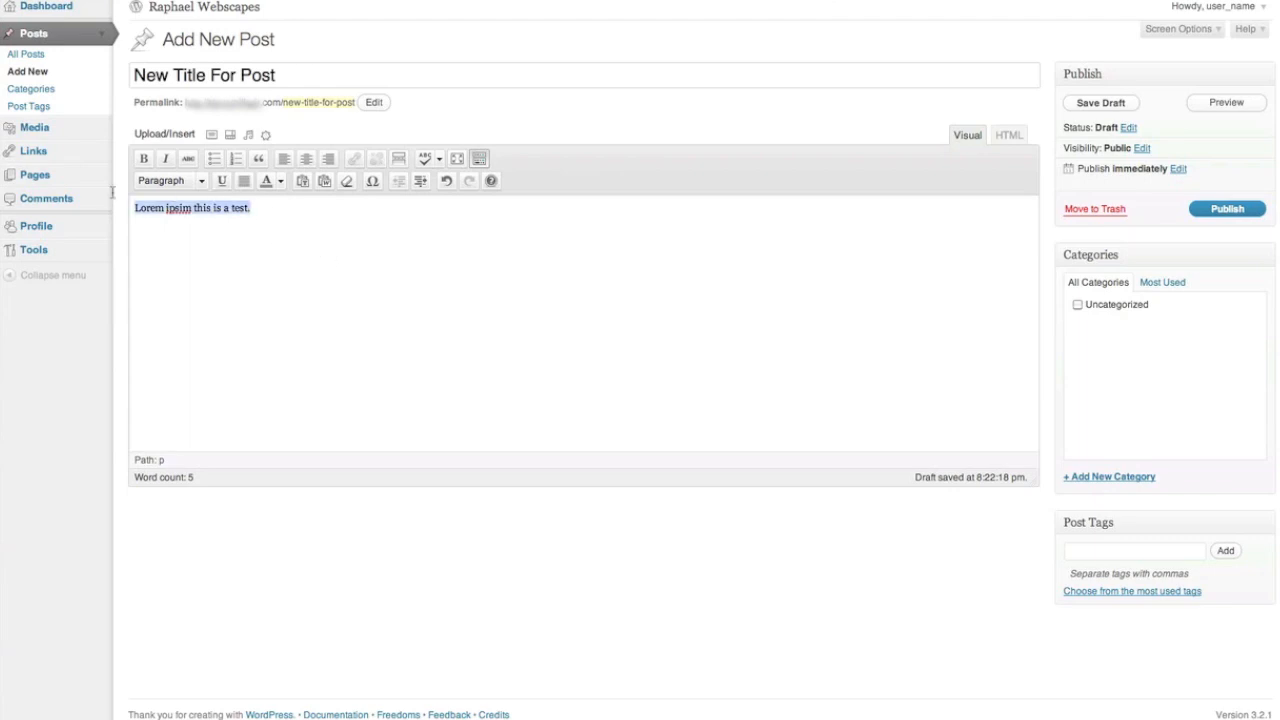
click(204, 184)
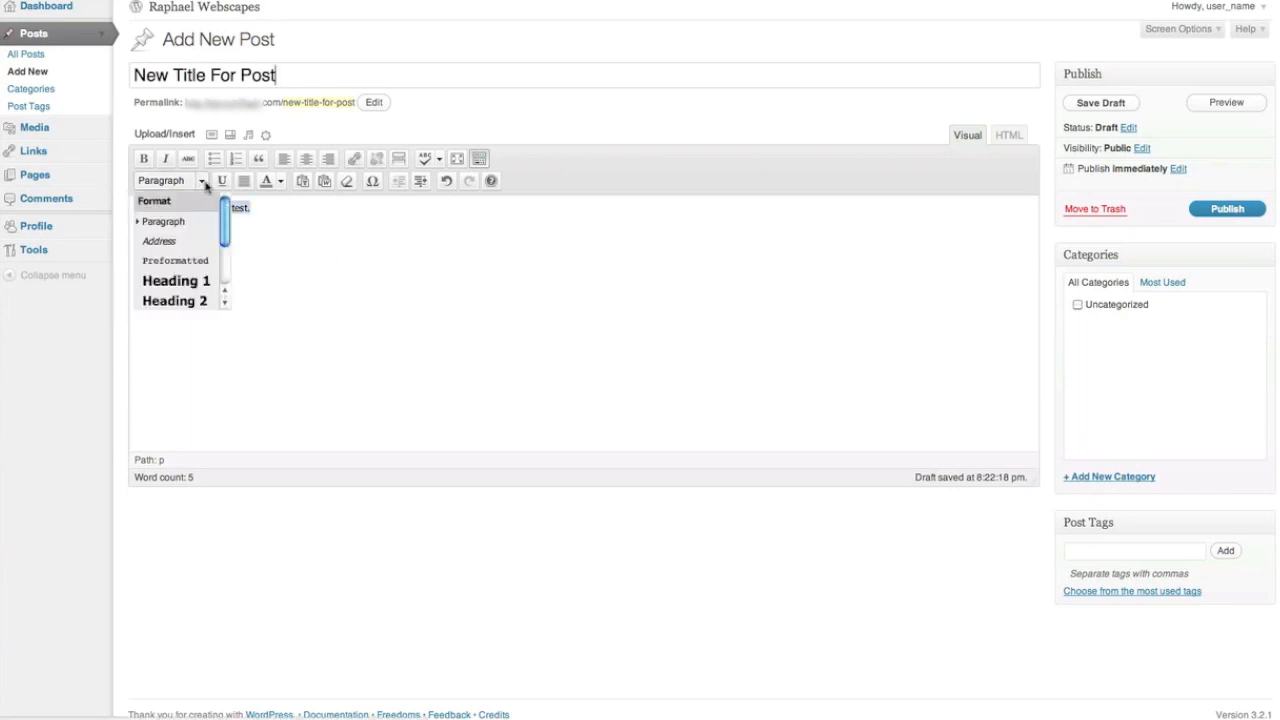
click(213, 282)
click(387, 300)
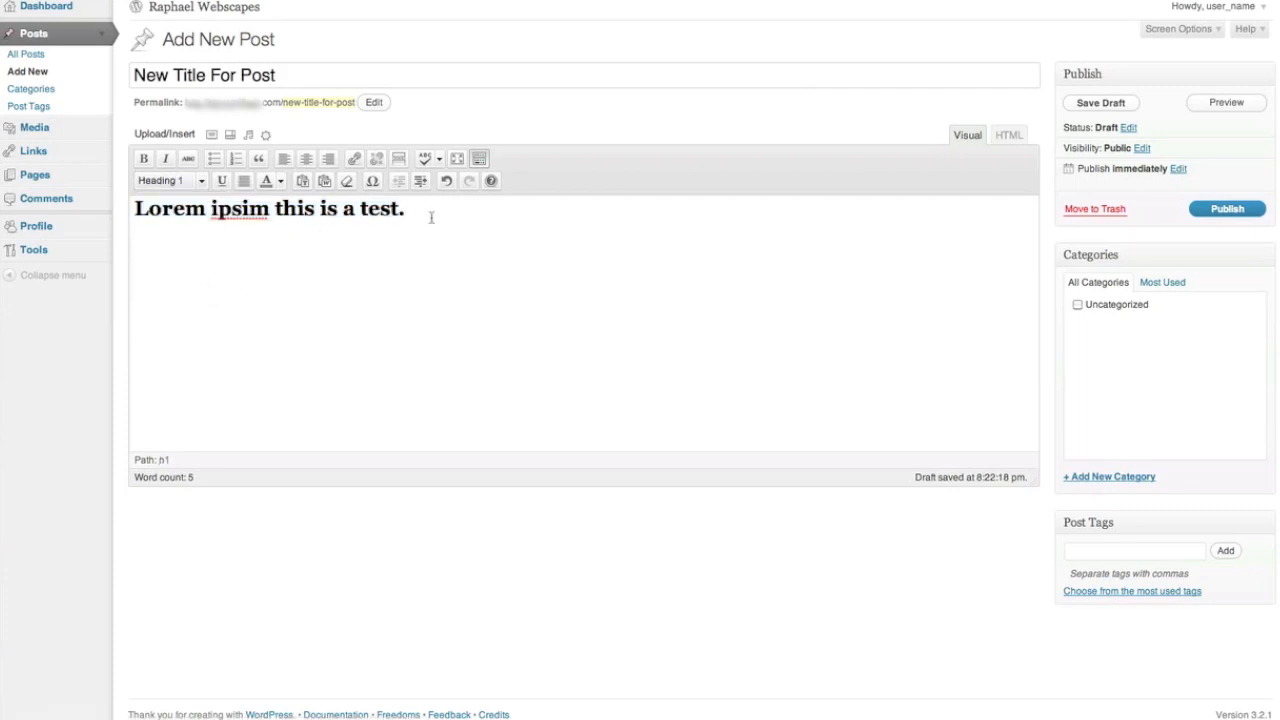
Change the text color of "test." at the end of the heading to orange
drag(135, 208, 358, 208)
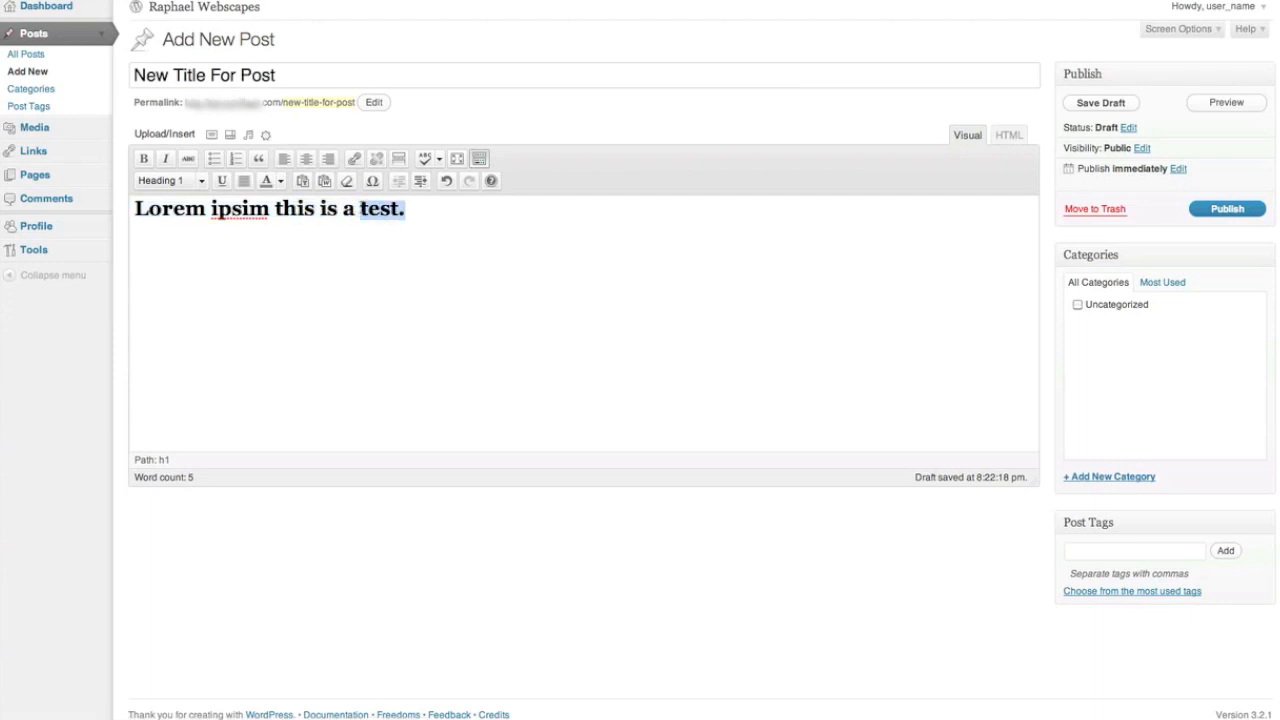
click(281, 181)
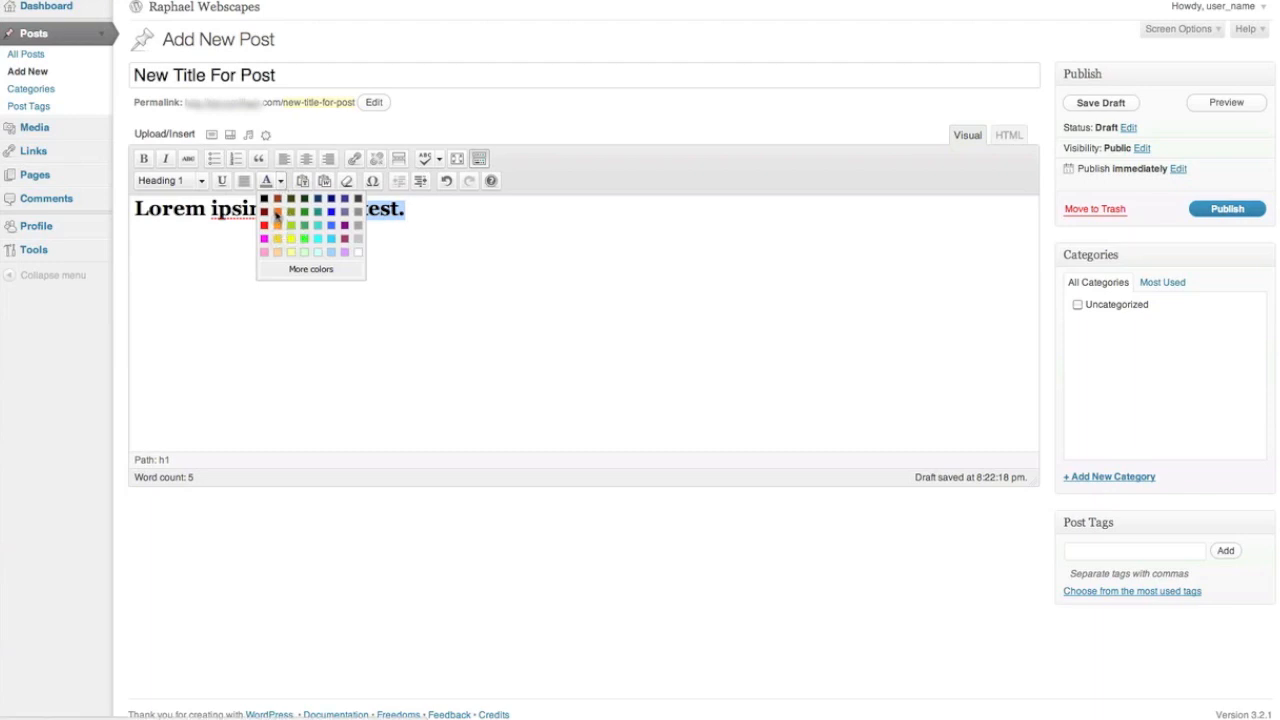
click(277, 213)
click(425, 229)
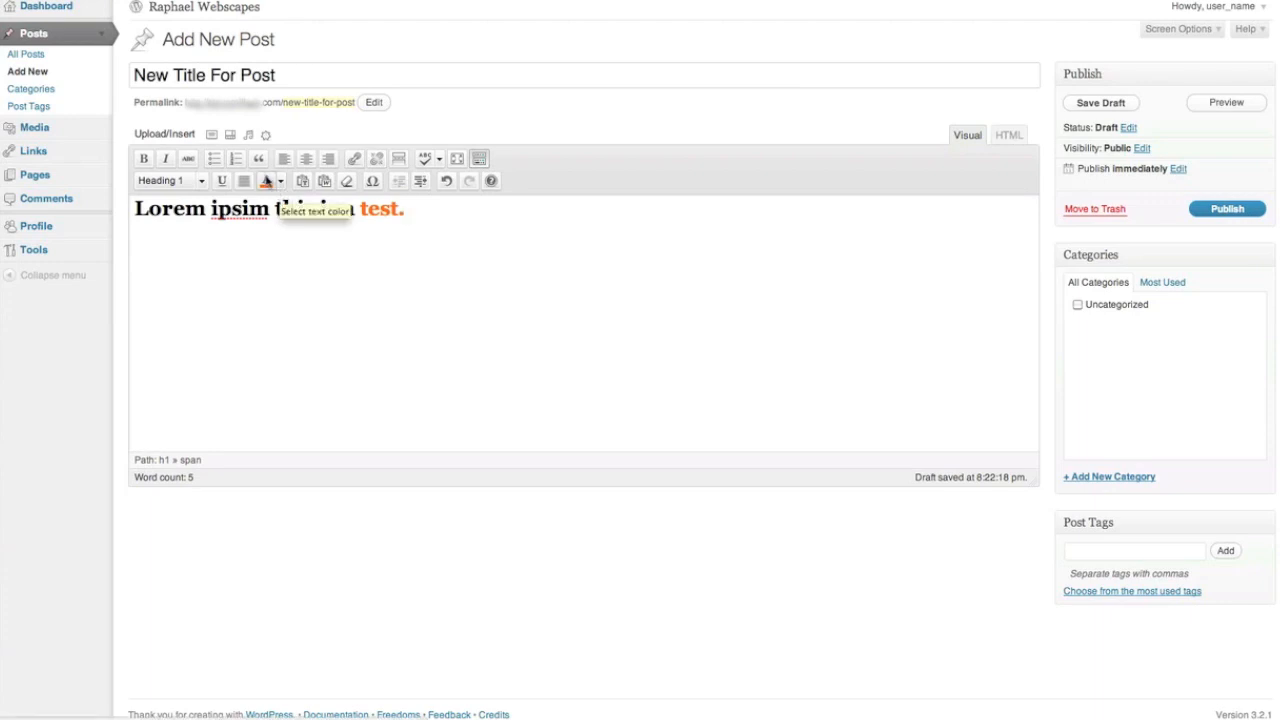
click(449, 213)
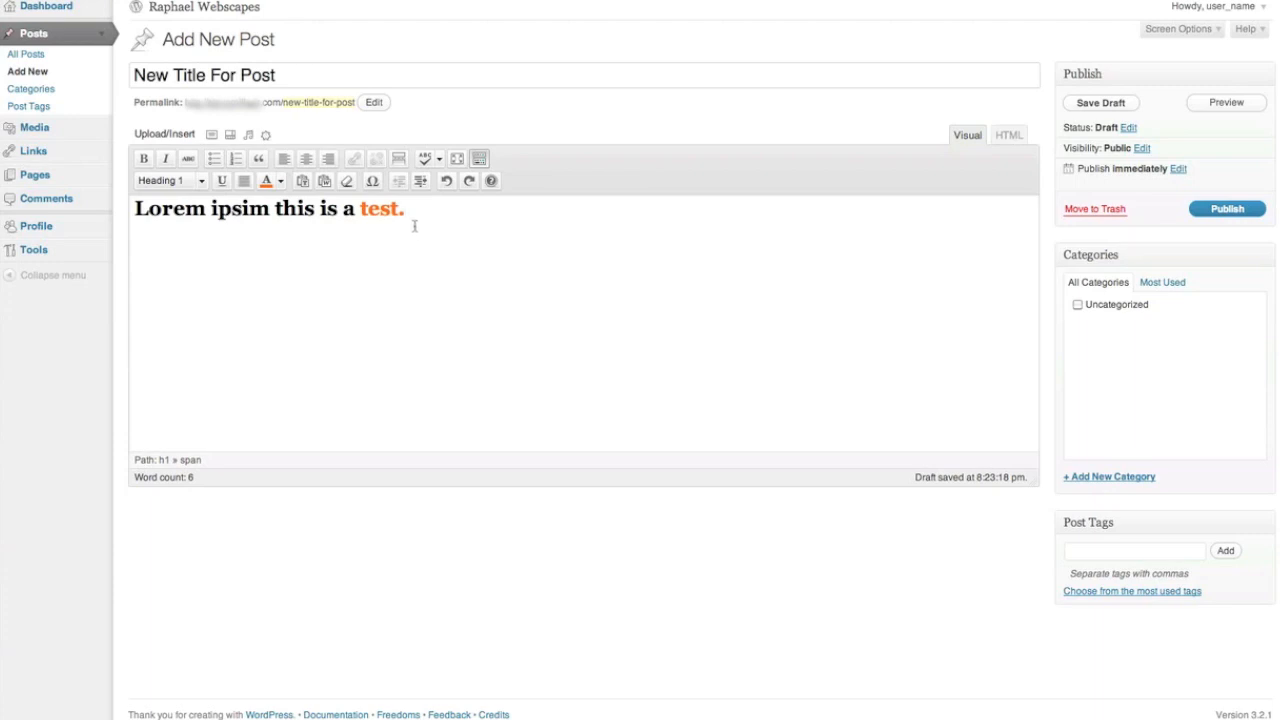
drag(398, 212, 360, 212)
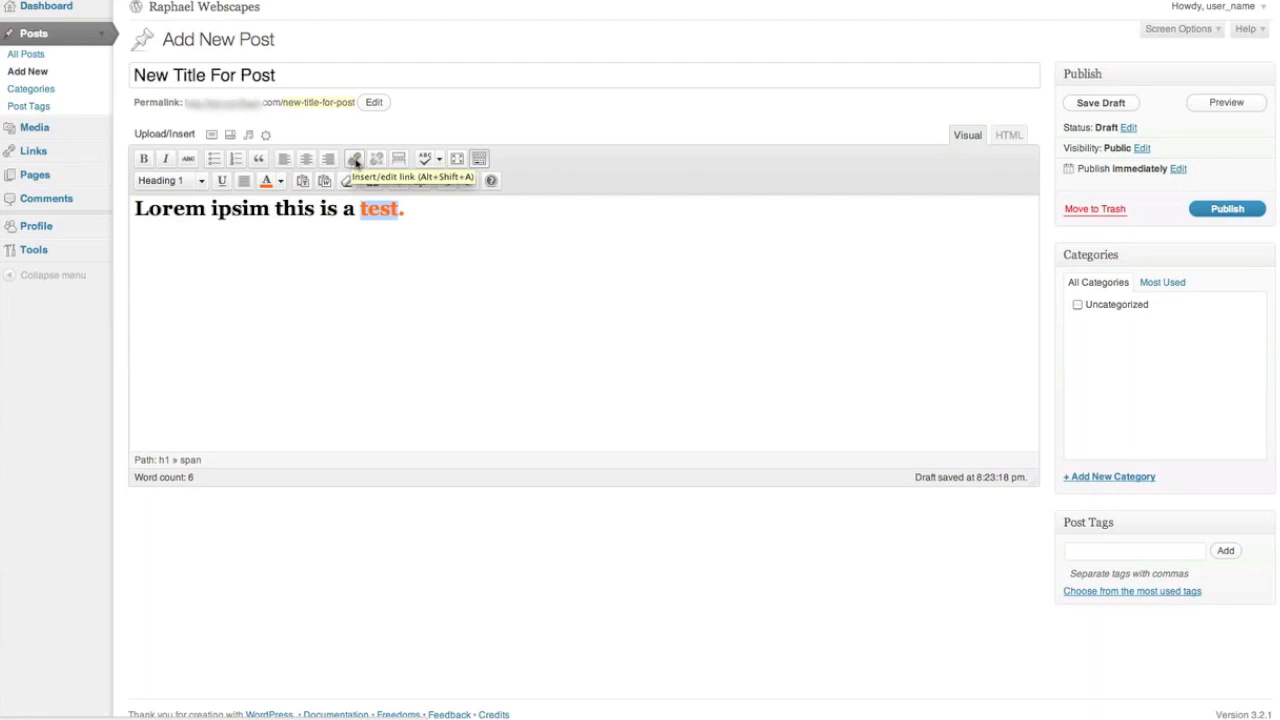
click(355, 161)
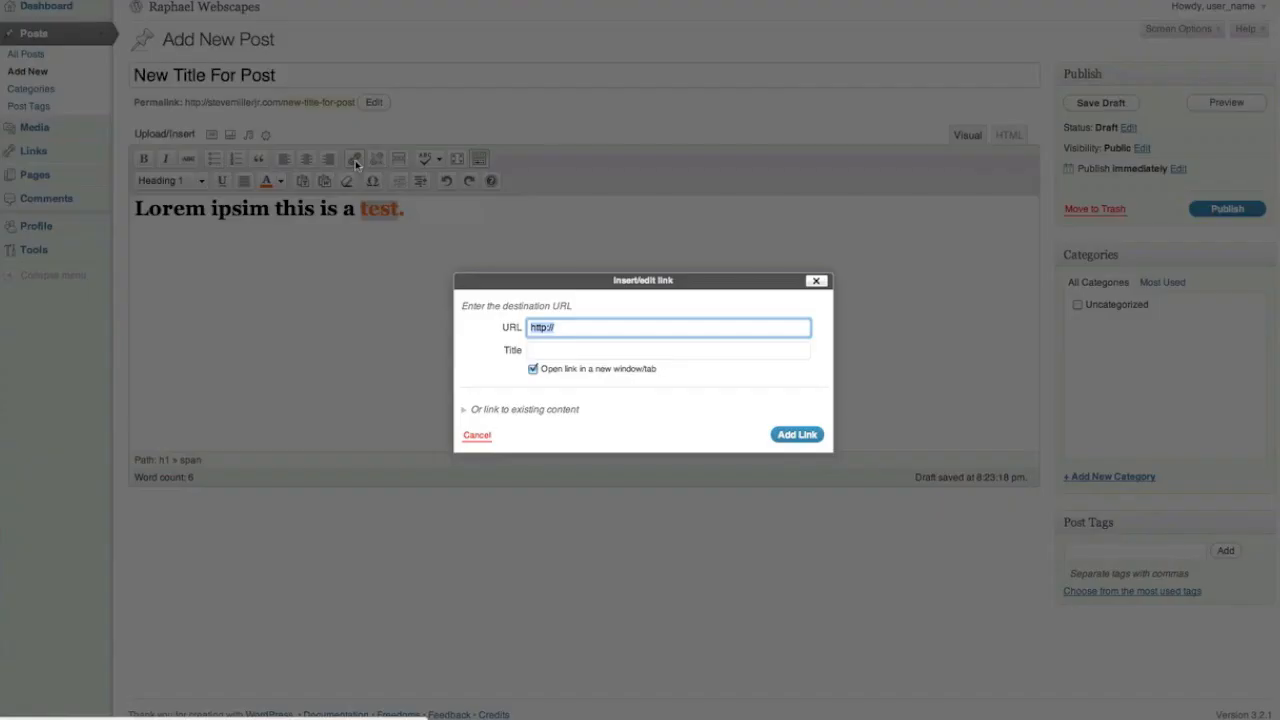
click(584, 333)
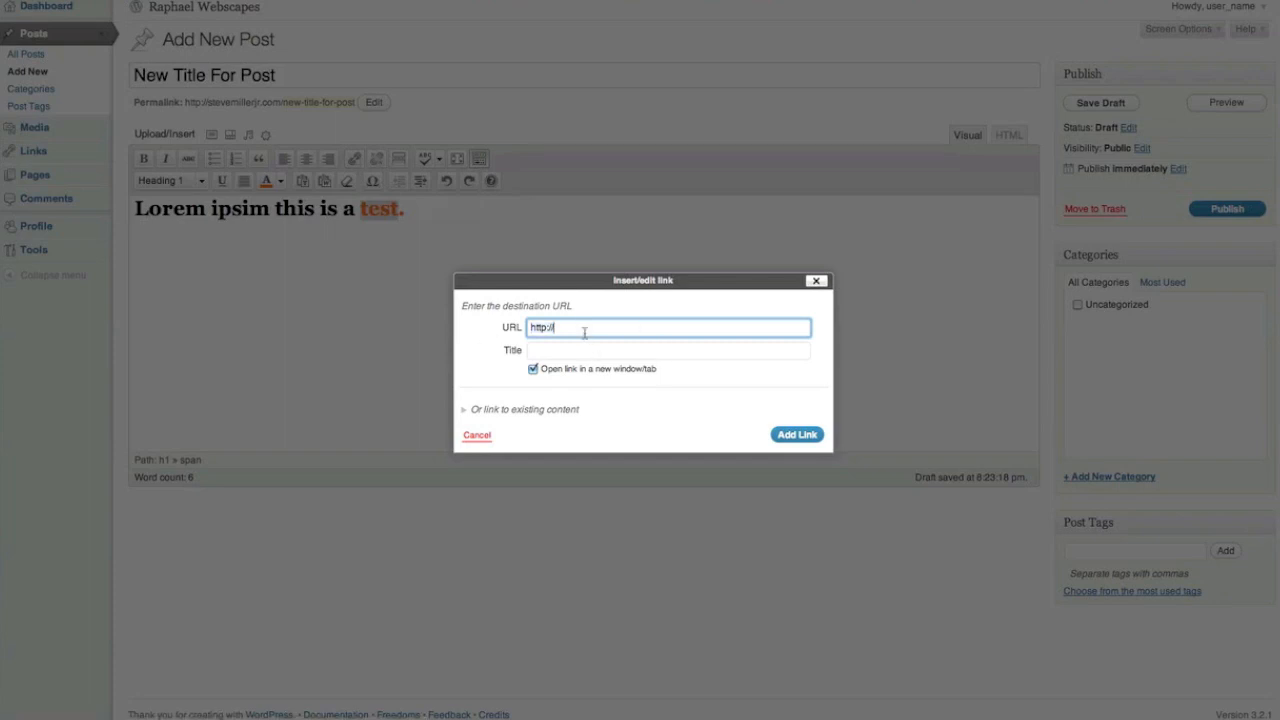
drag(557, 329, 531, 328)
click(553, 328)
text(raphaelwebscapes.com)
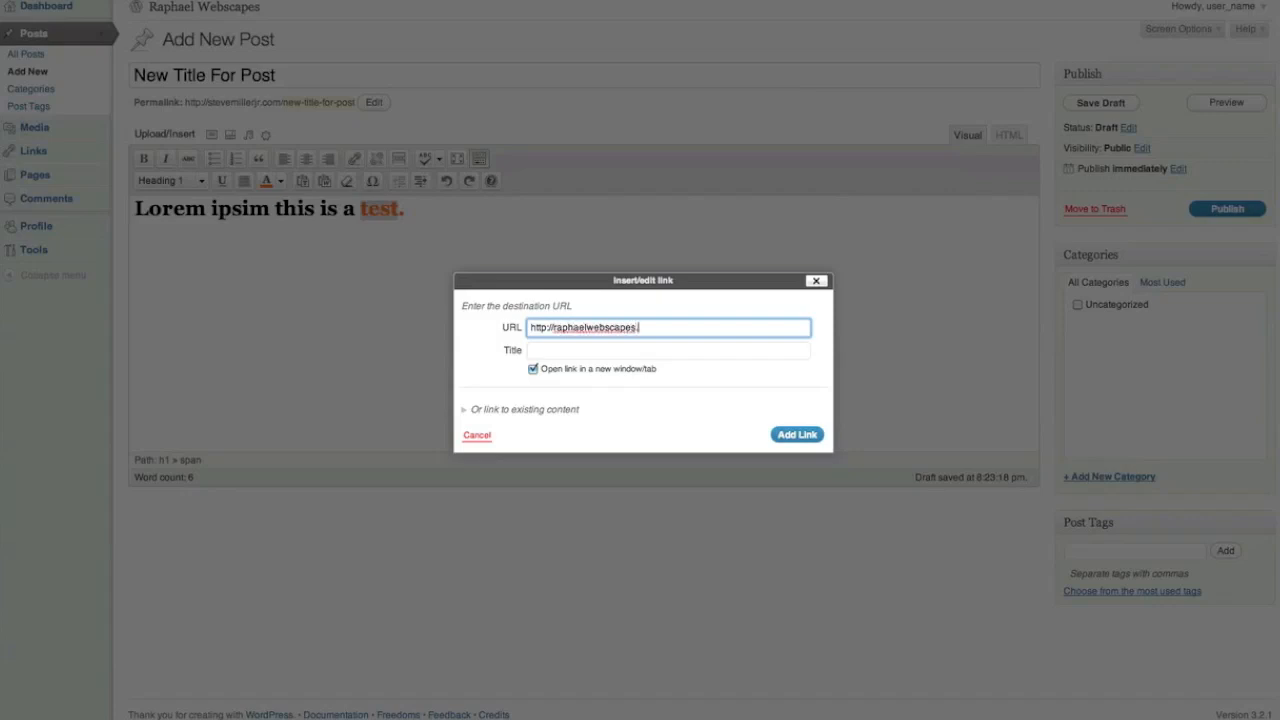
Give the link the title "Raphael Webscapes" and add it to the word "test"
click(709, 357)
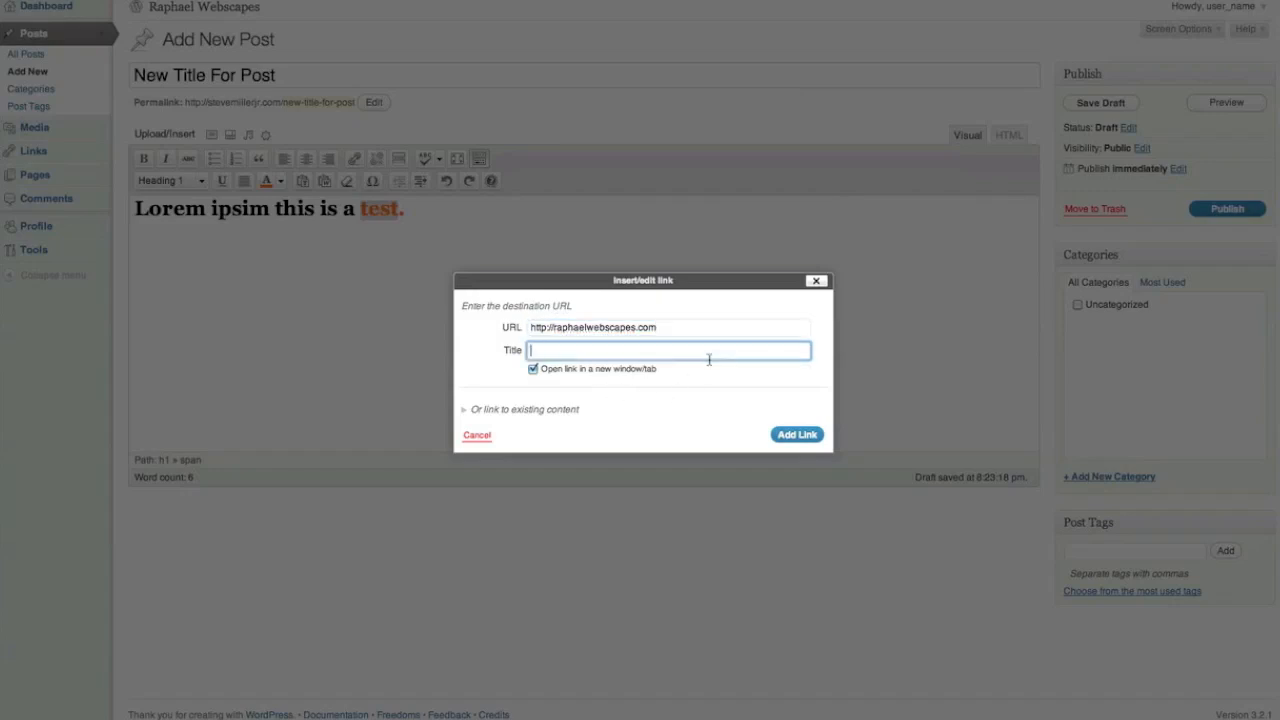
text(Raphael Webscapes)
drag(622, 350, 528, 348)
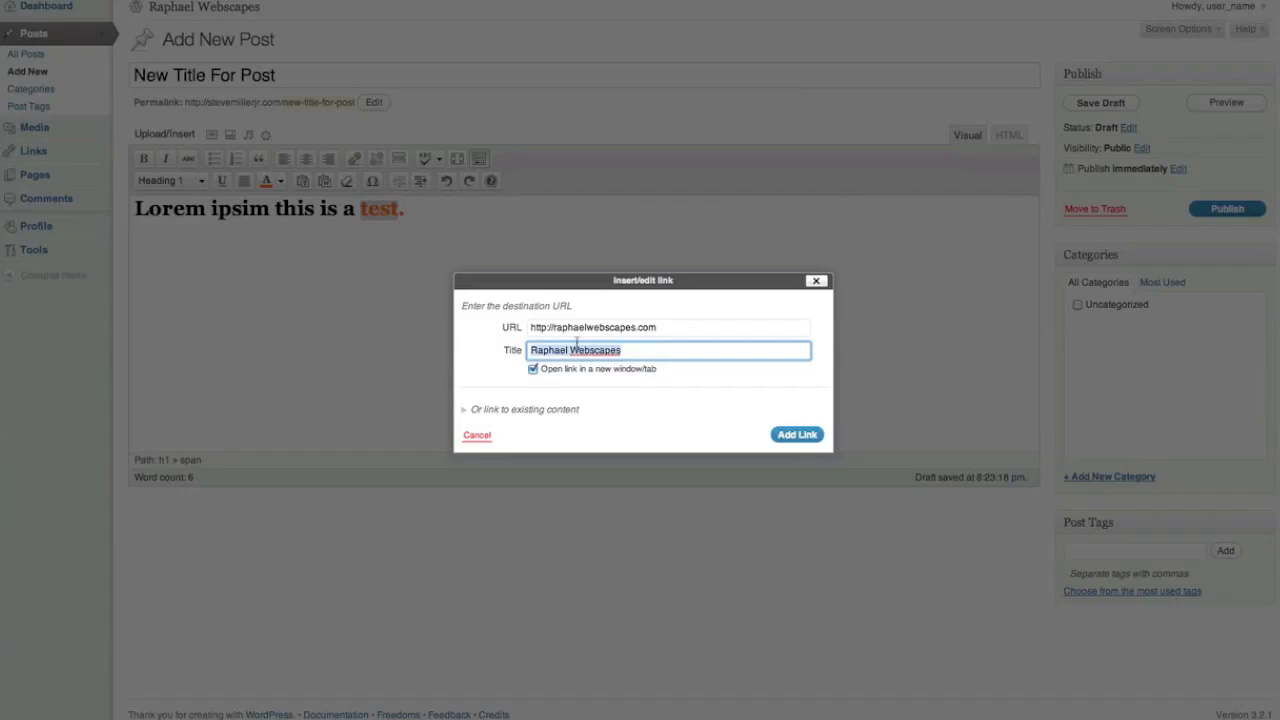
click(494, 344)
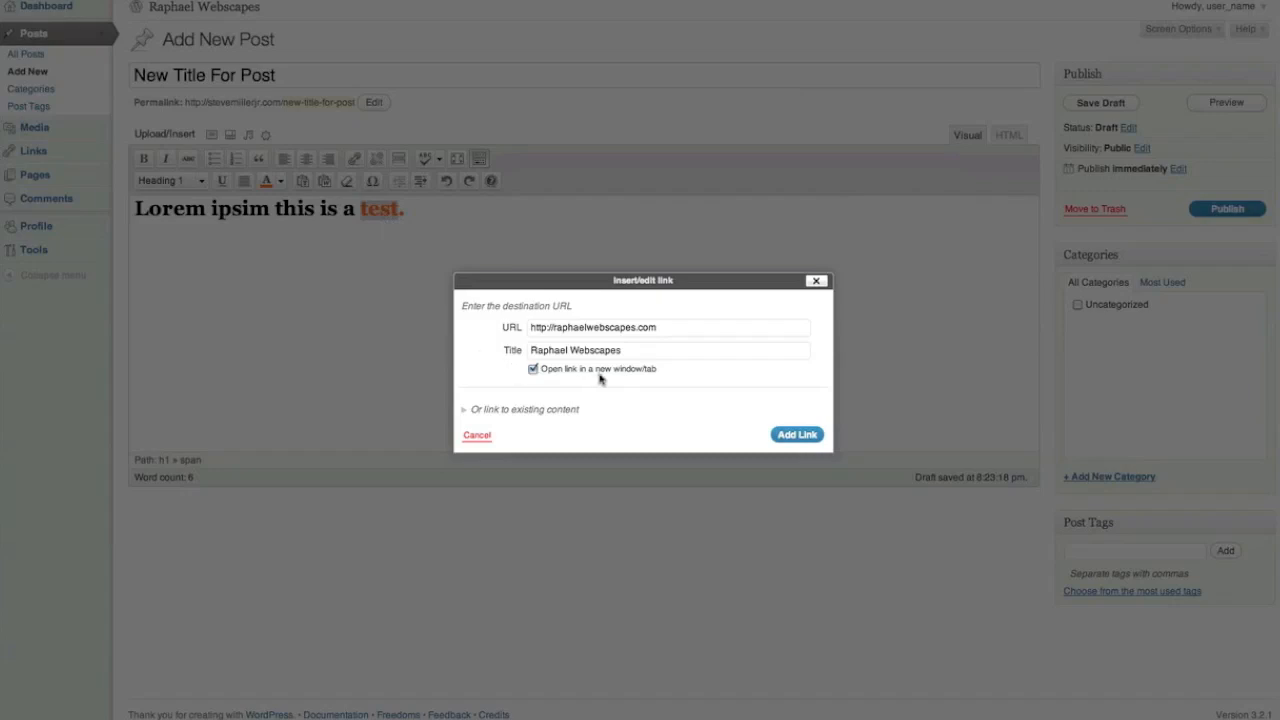
drag(647, 351, 513, 328)
click(562, 380)
click(805, 435)
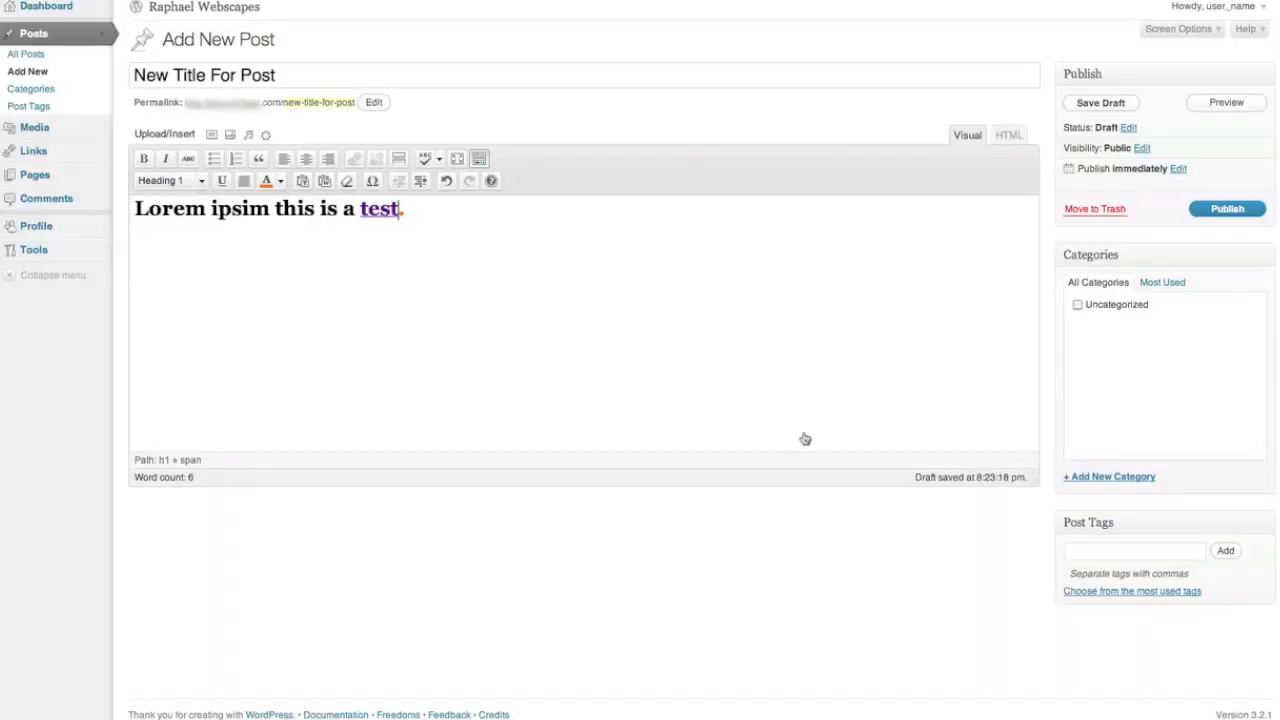
Check the link on "test" and start a new paragraph below the heading
drag(403, 217, 360, 215)
click(371, 214)
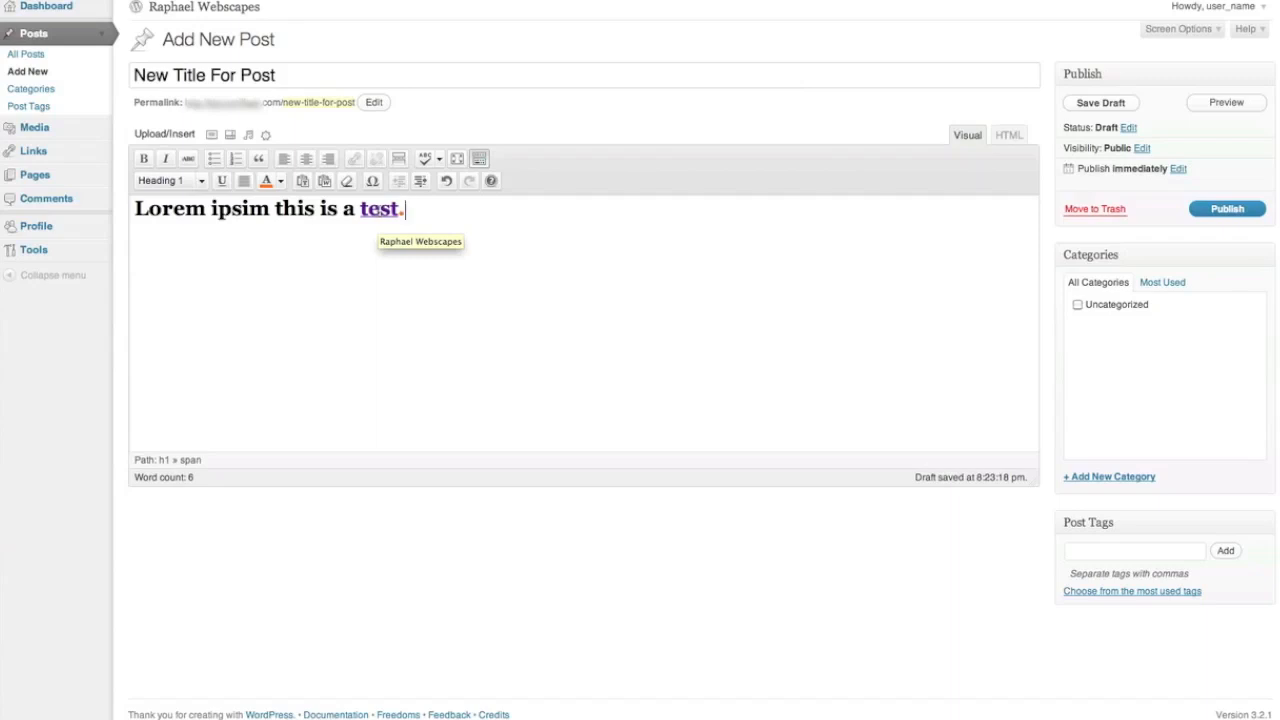
click(424, 212)
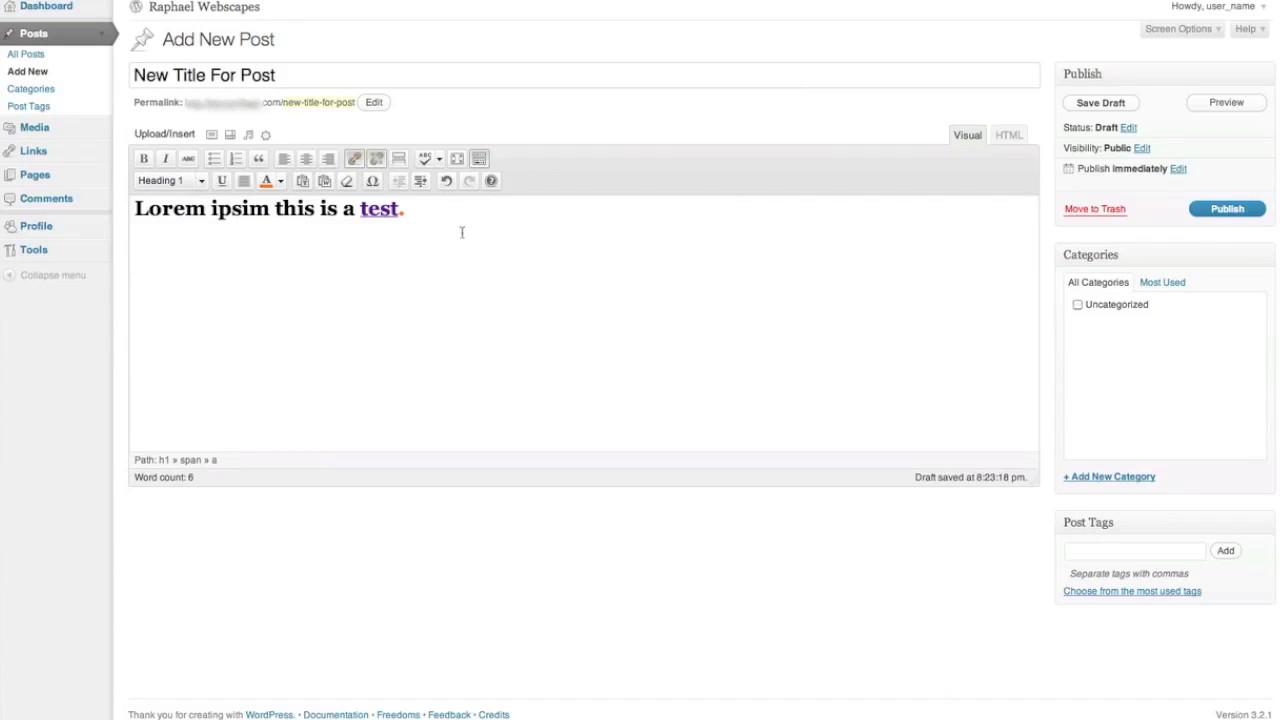
key(Return)
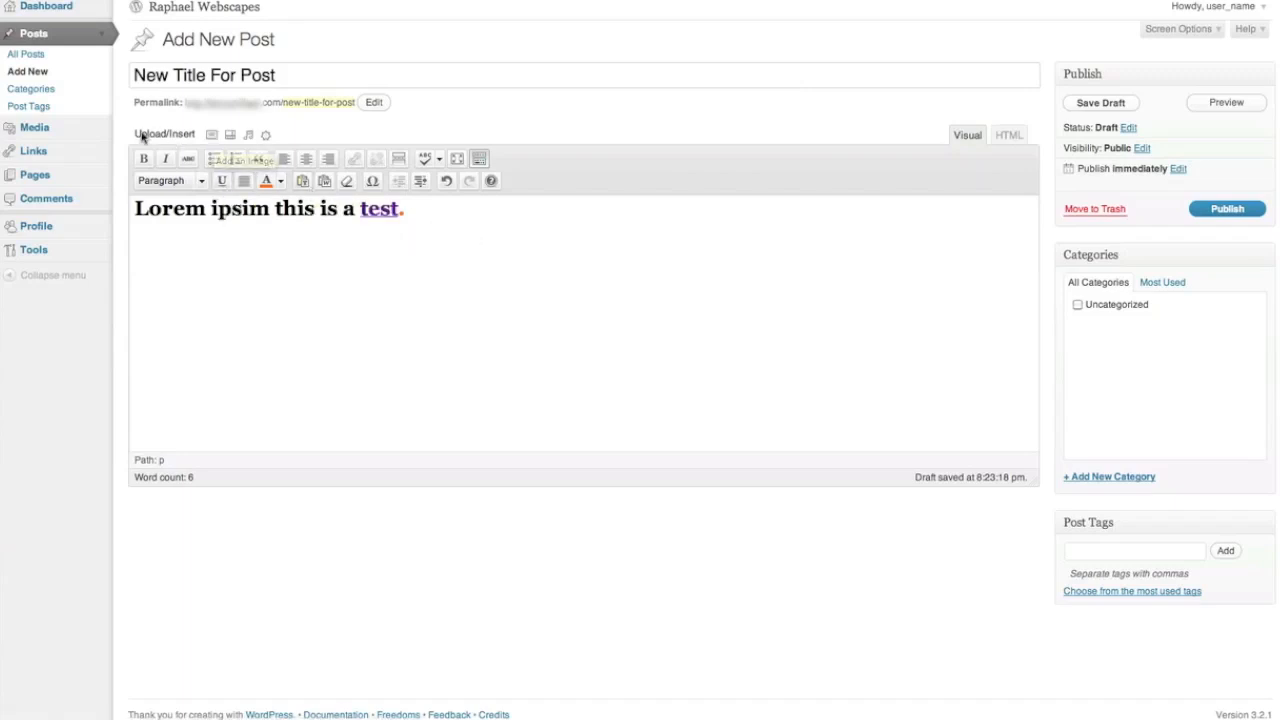
Open the Add an Image dialog for the post
drag(135, 135, 277, 137)
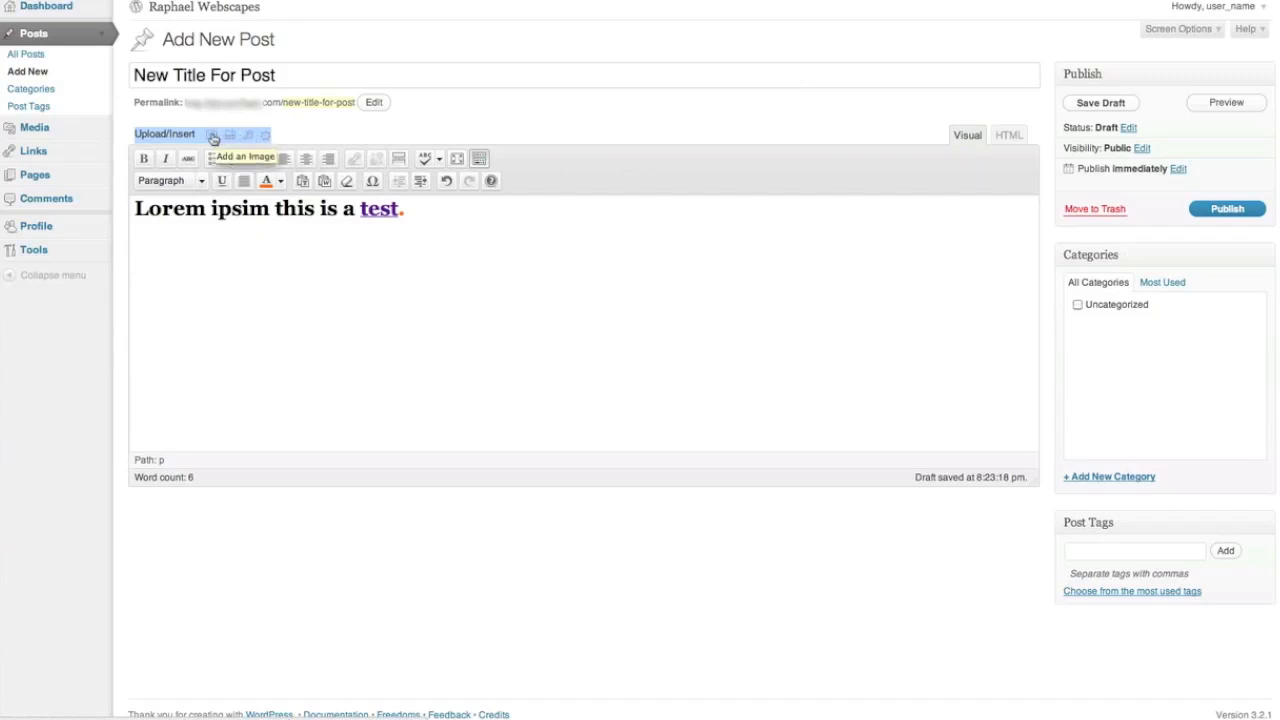
click(357, 131)
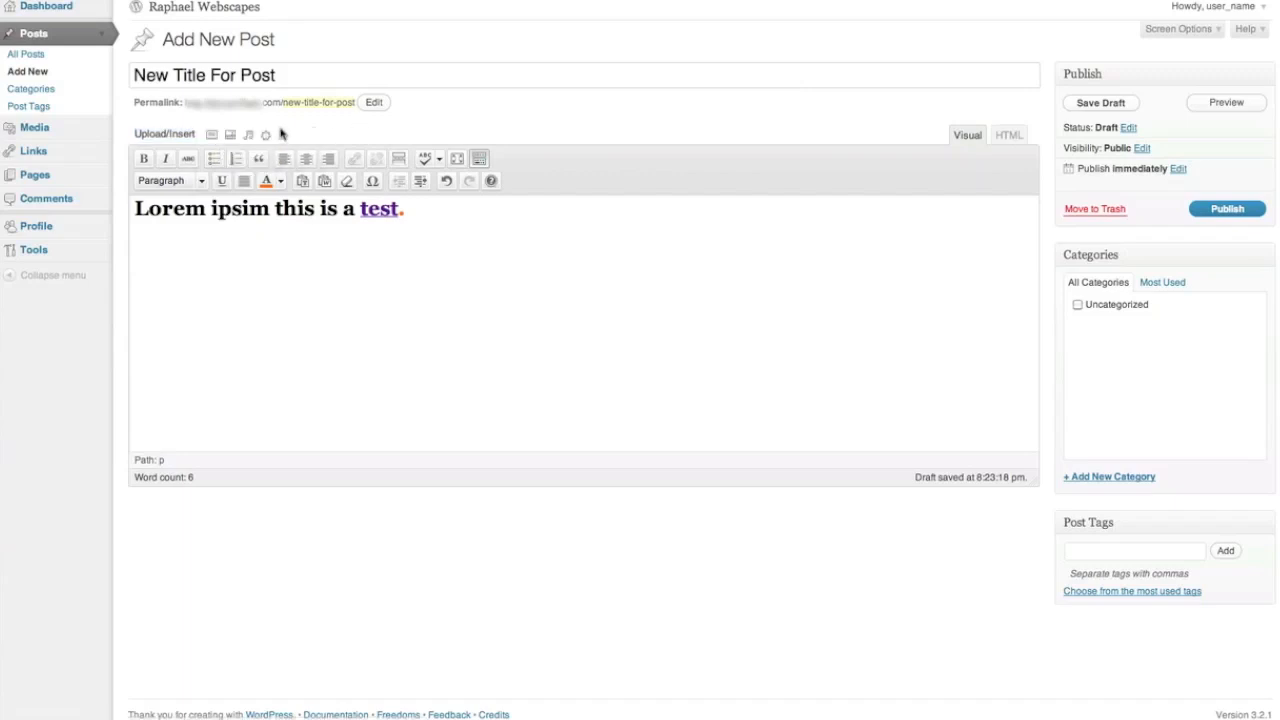
click(212, 137)
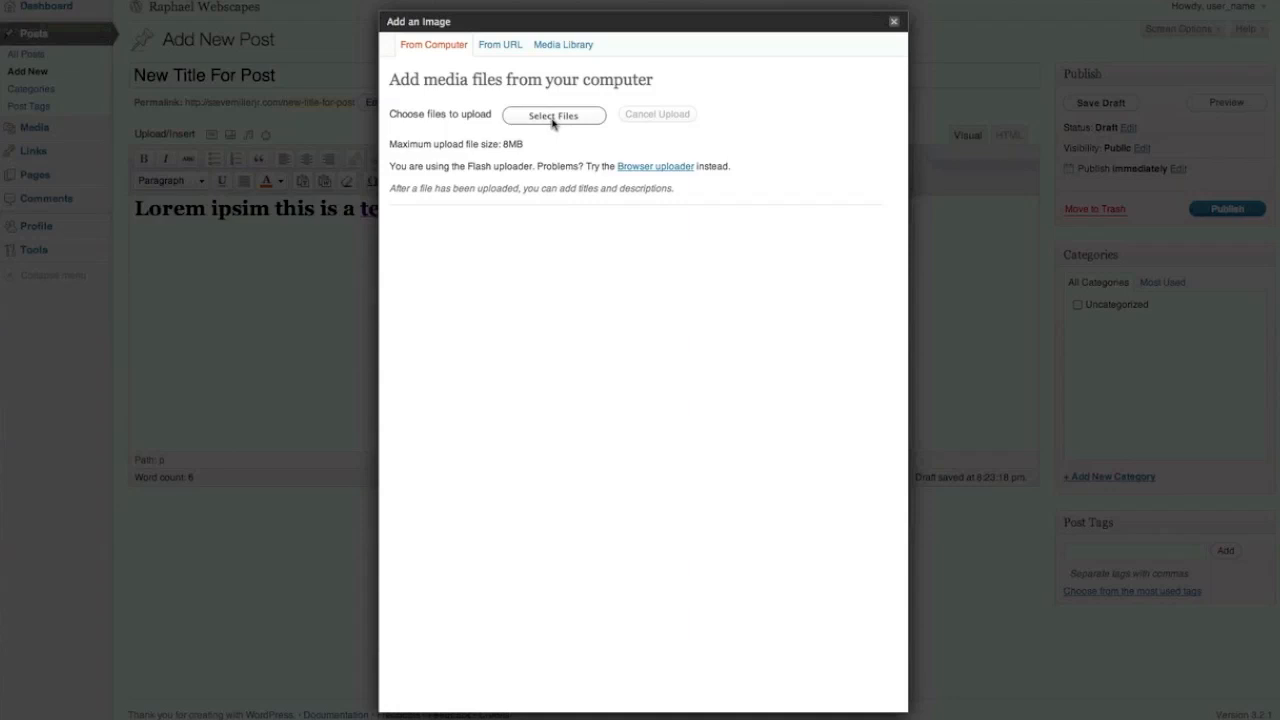
click(553, 116)
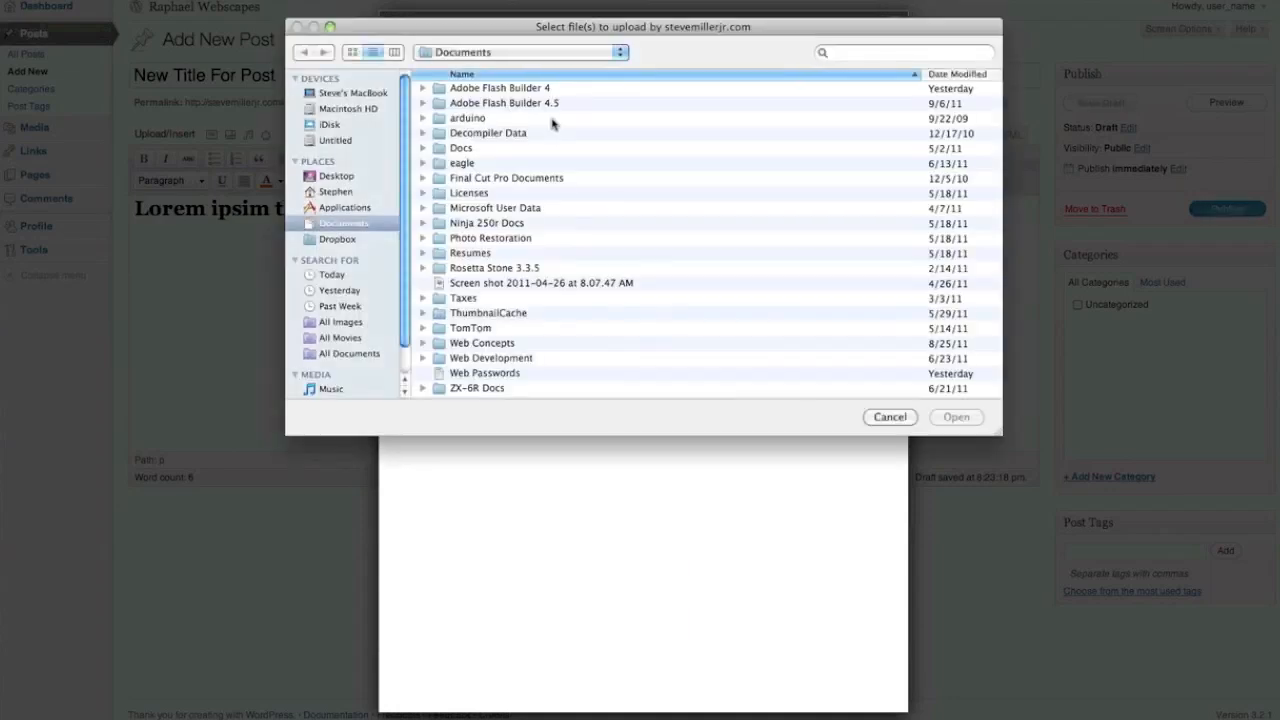
click(340, 175)
scroll(608, 186, down, 2)
scroll(608, 186, up, 2)
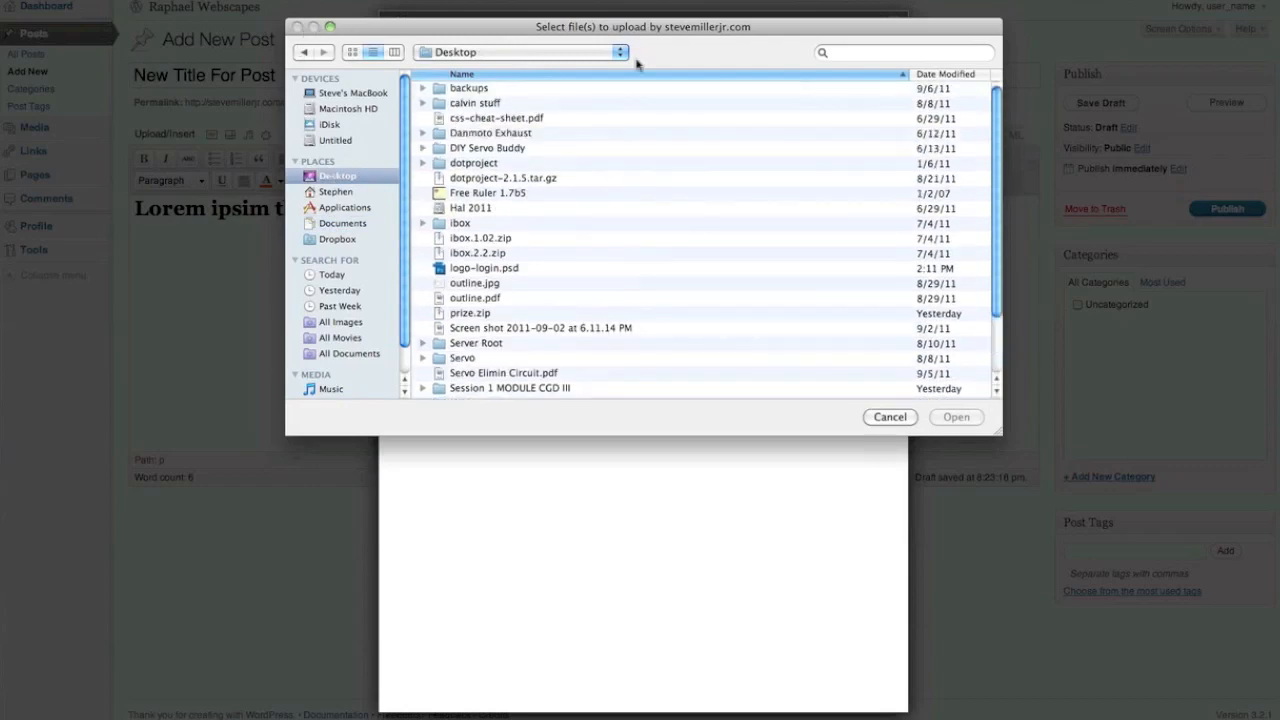
click(889, 417)
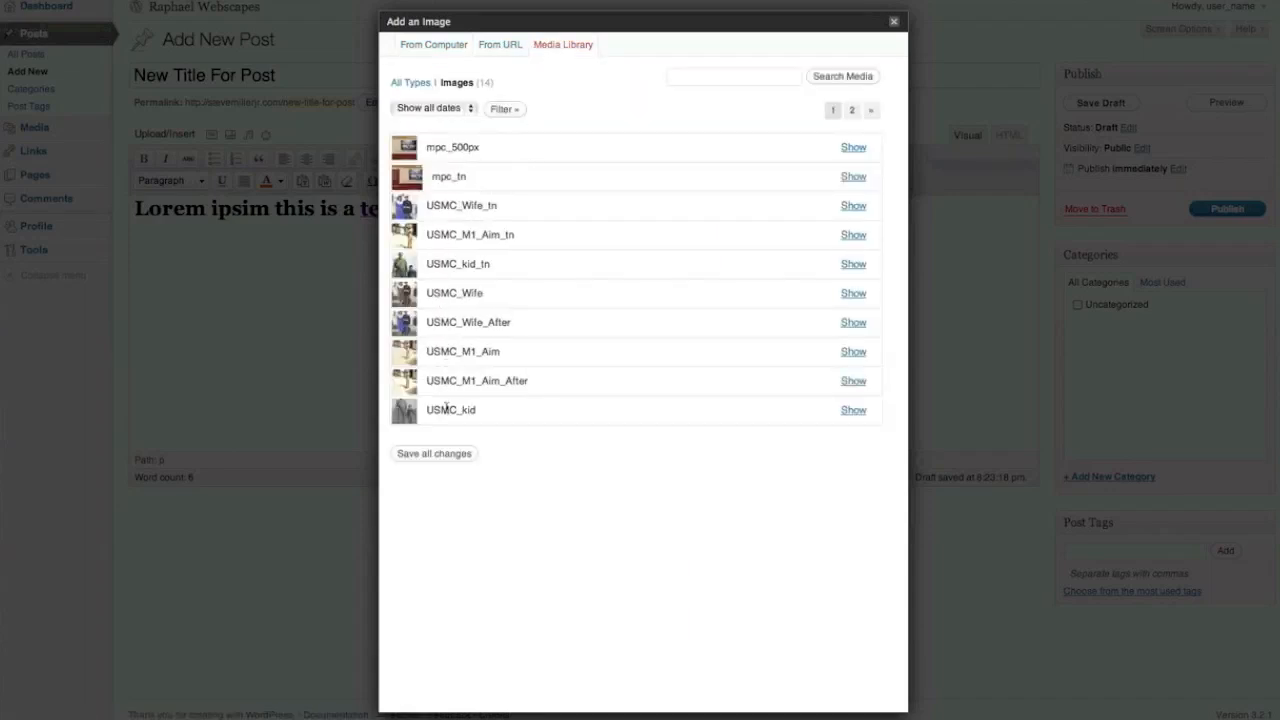
Upload RW_logo.jpg from the Desktop folder through the computer upload option of the image dialog
click(500, 45)
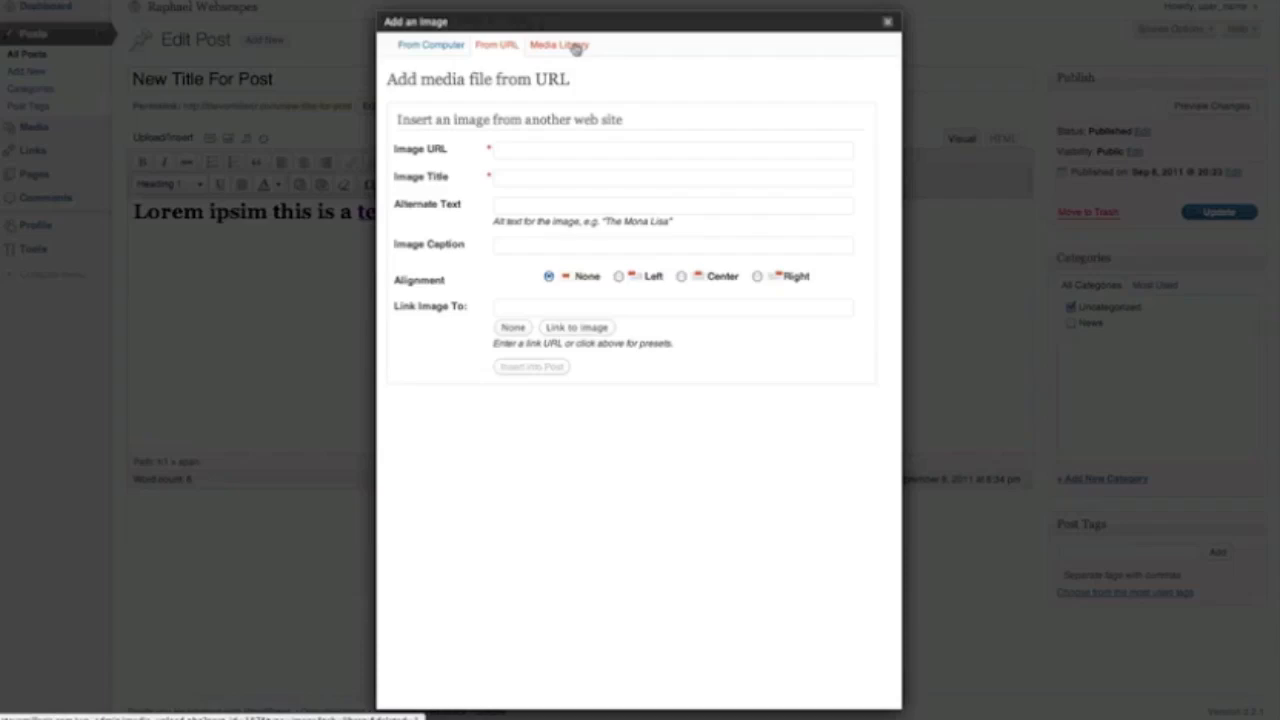
click(443, 45)
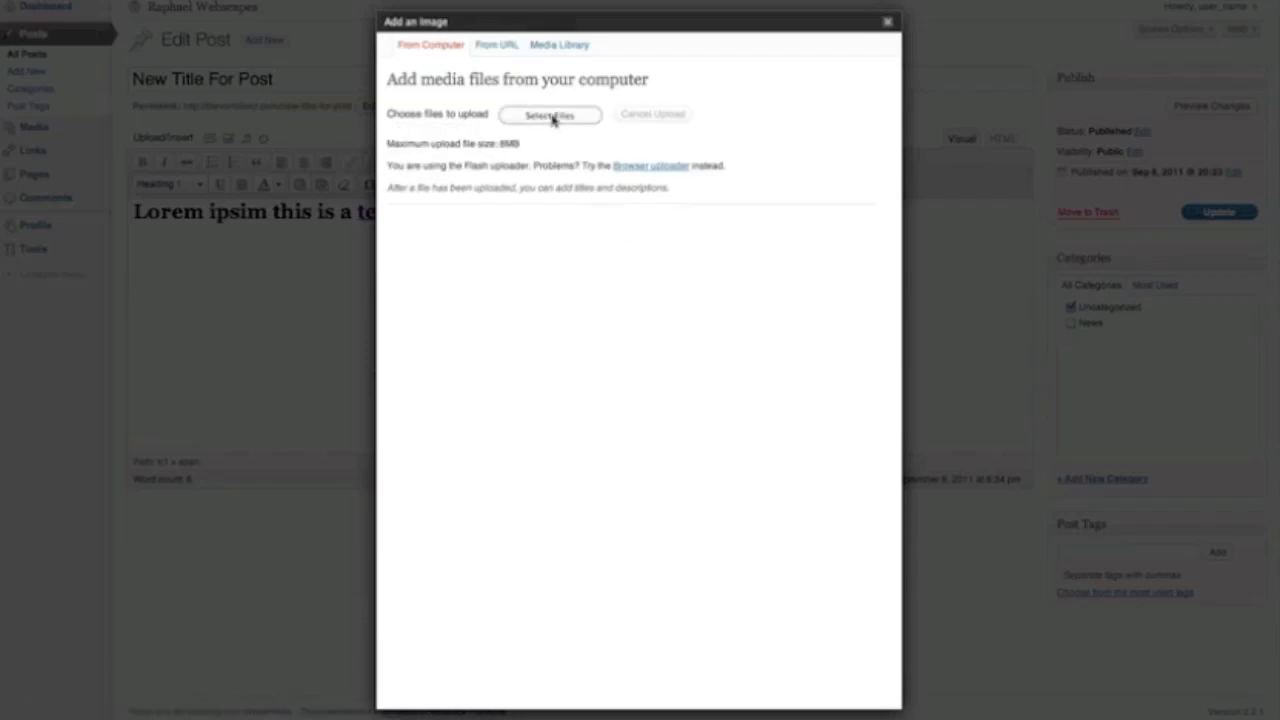
click(552, 118)
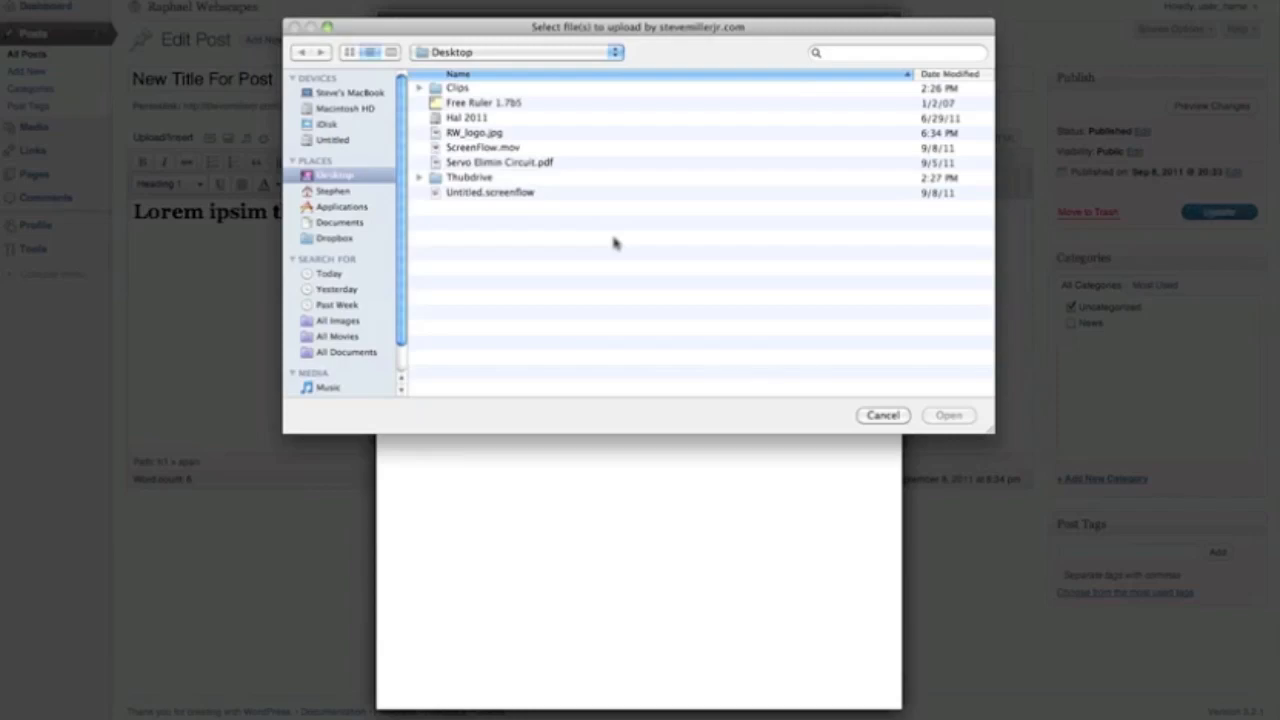
double_click(486, 134)
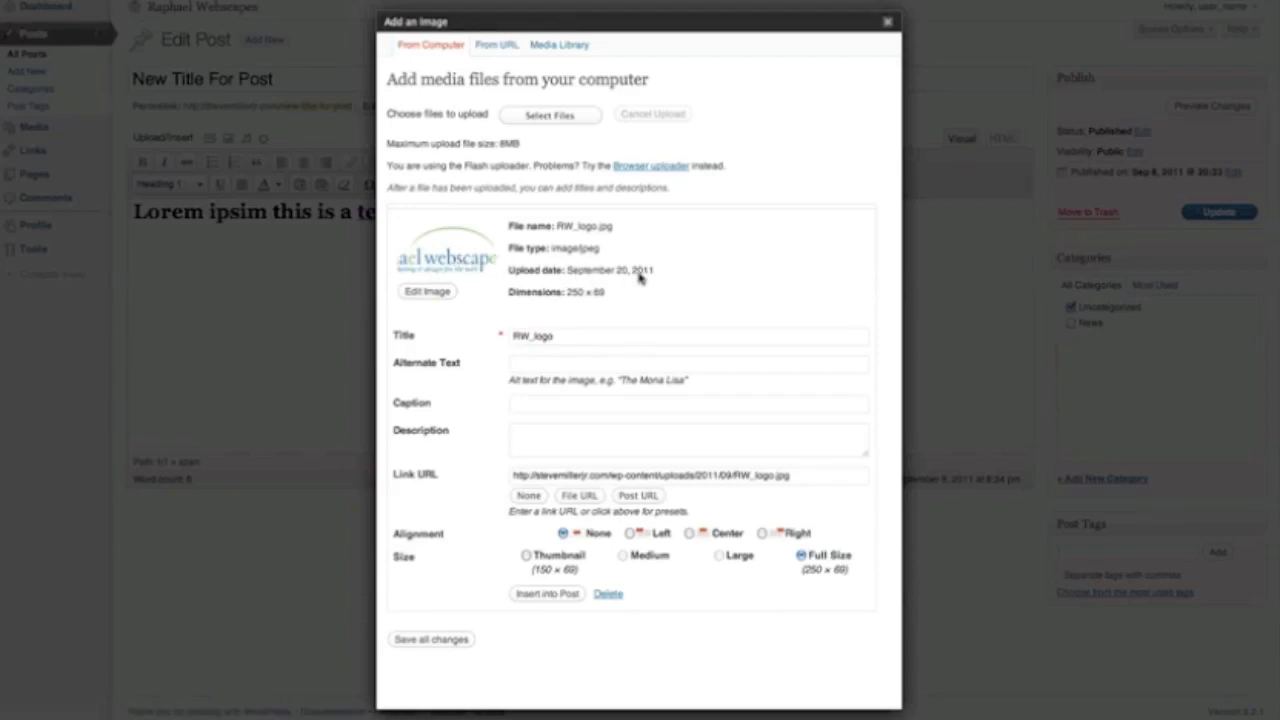
Title the uploaded logo image "Raphael Webscapes" and save the image details
double_click(563, 337)
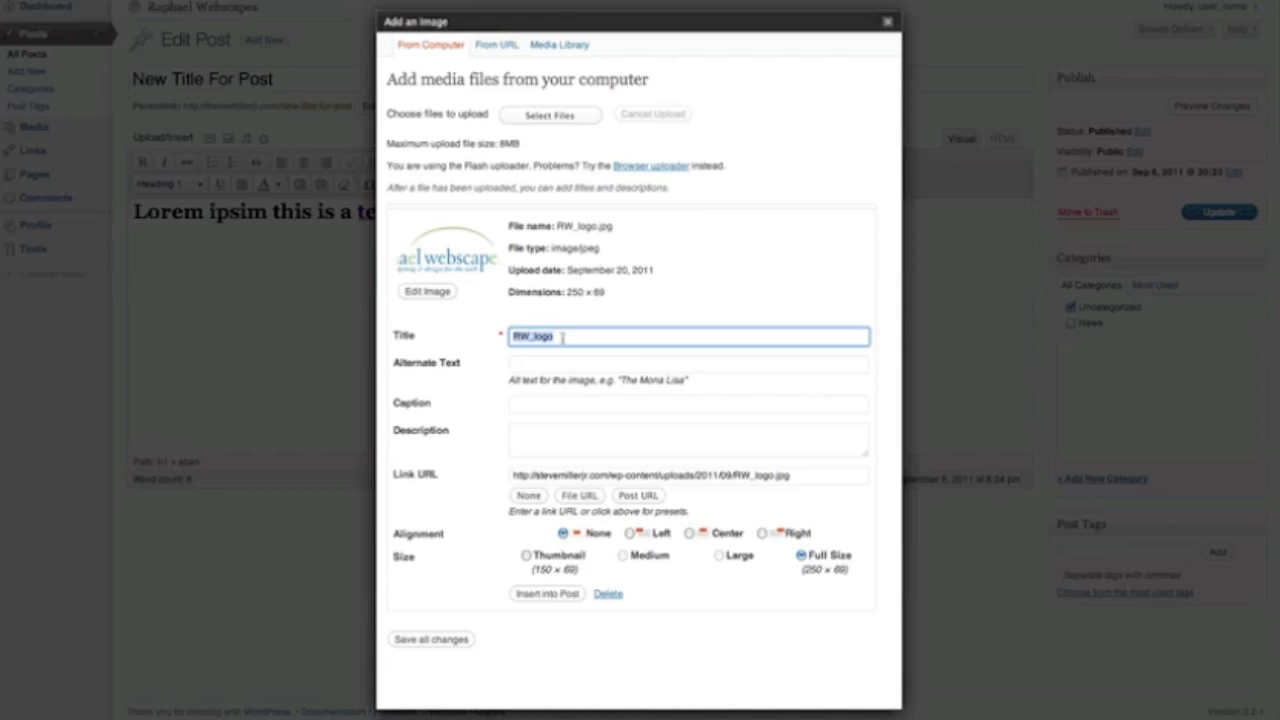
text(Raphael Webscapes)
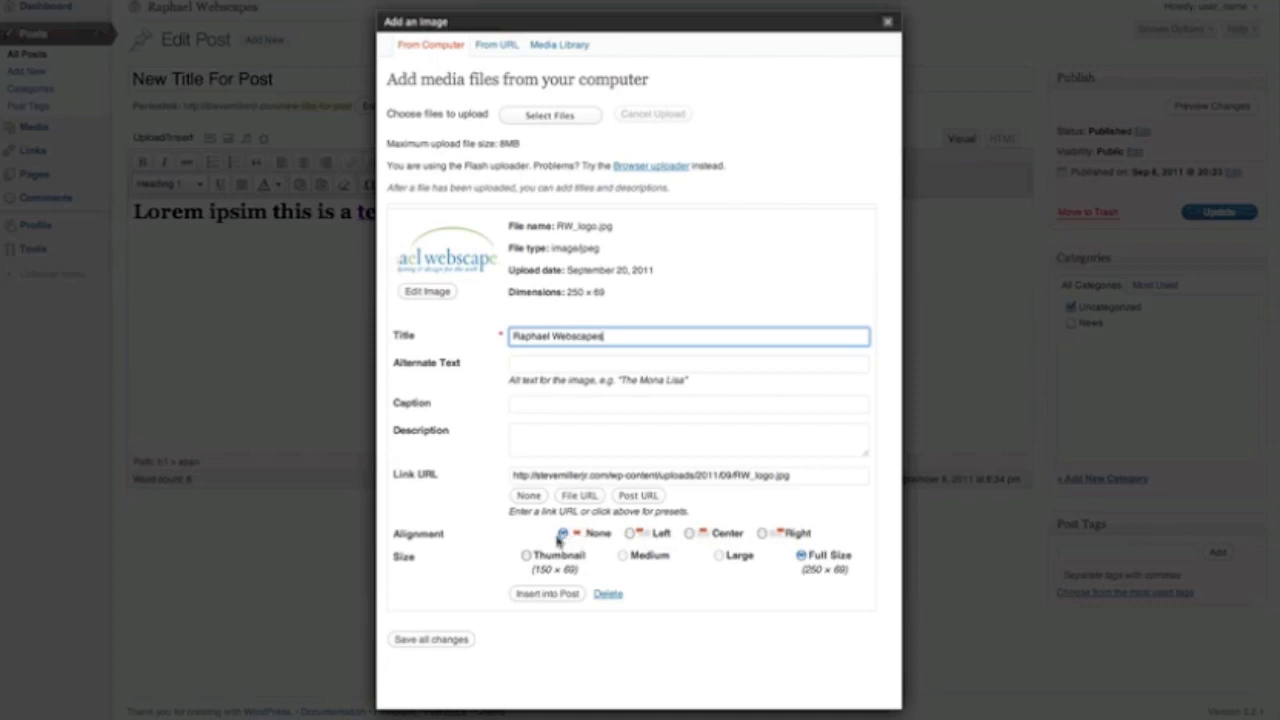
click(455, 641)
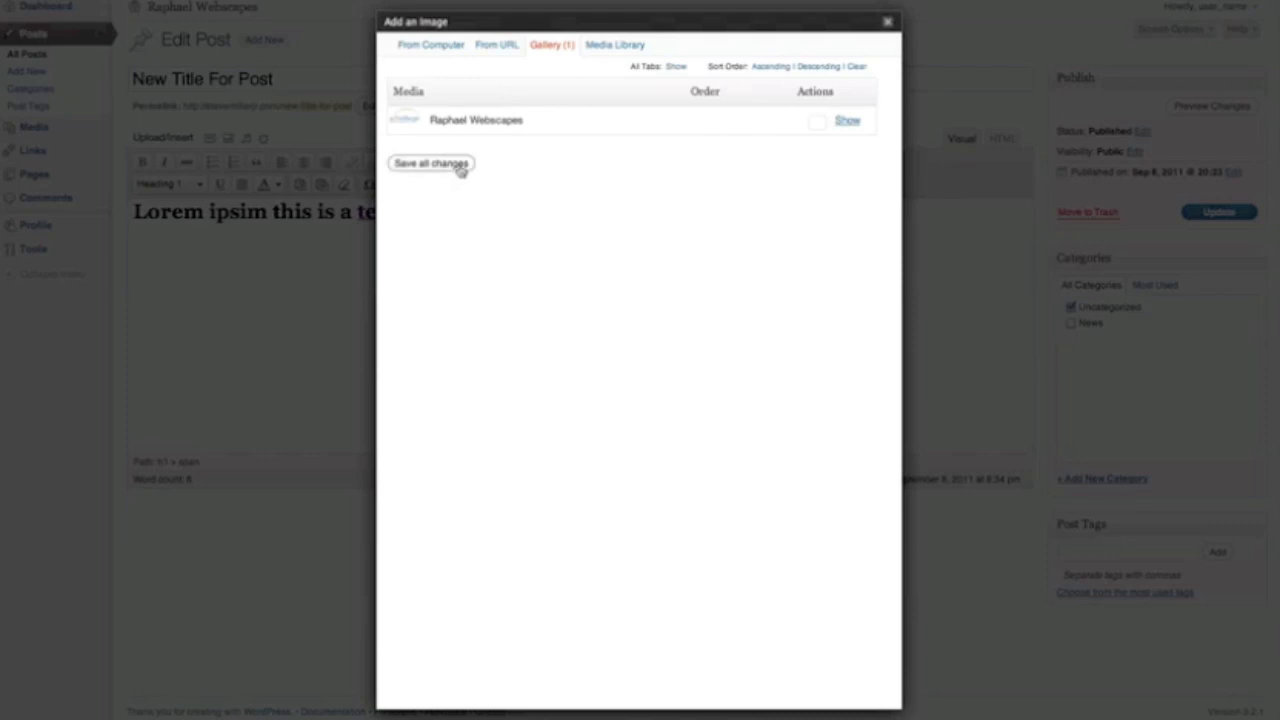
Expand the saved logo image's details in the gallery and insert it into the post at full size without alignment
click(848, 121)
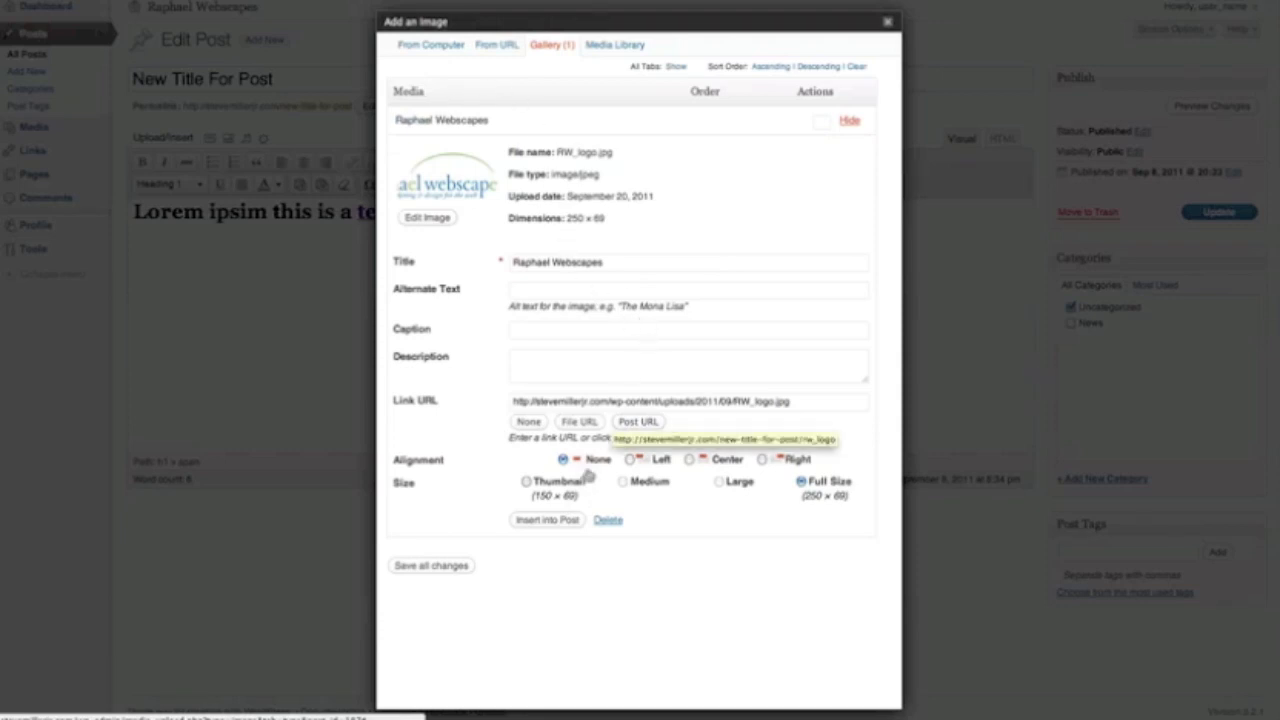
click(548, 520)
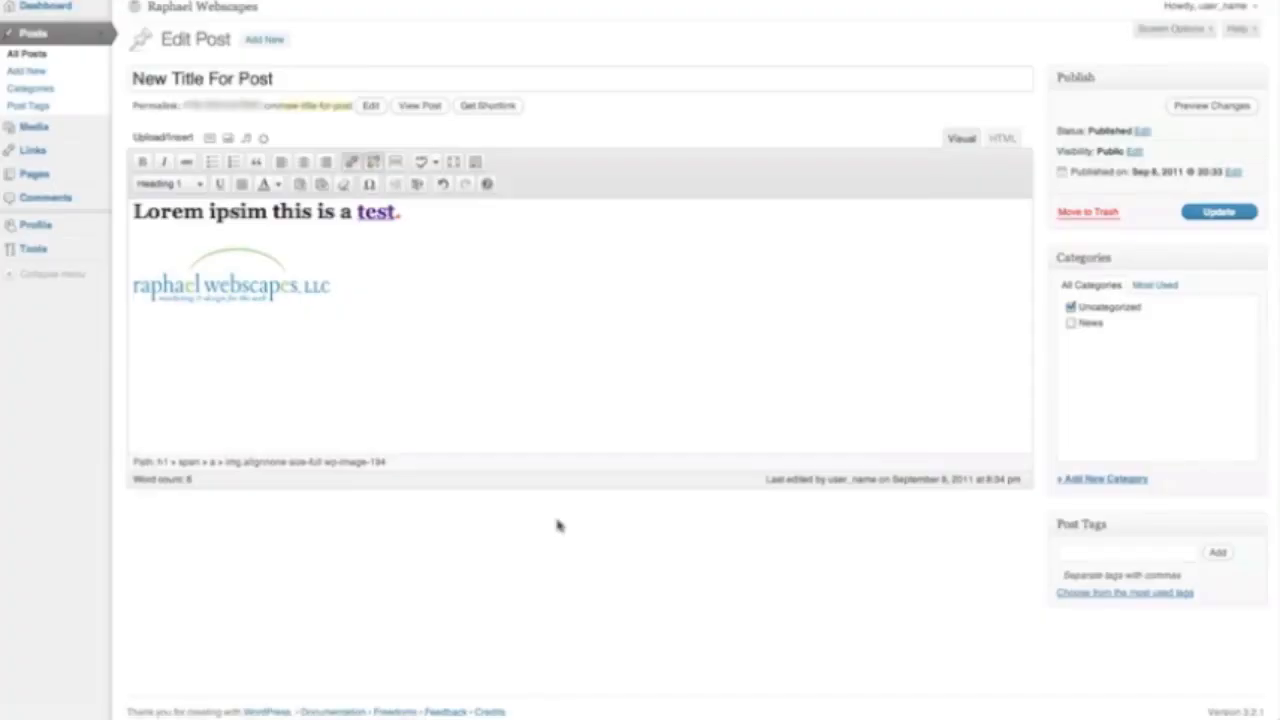
click(251, 285)
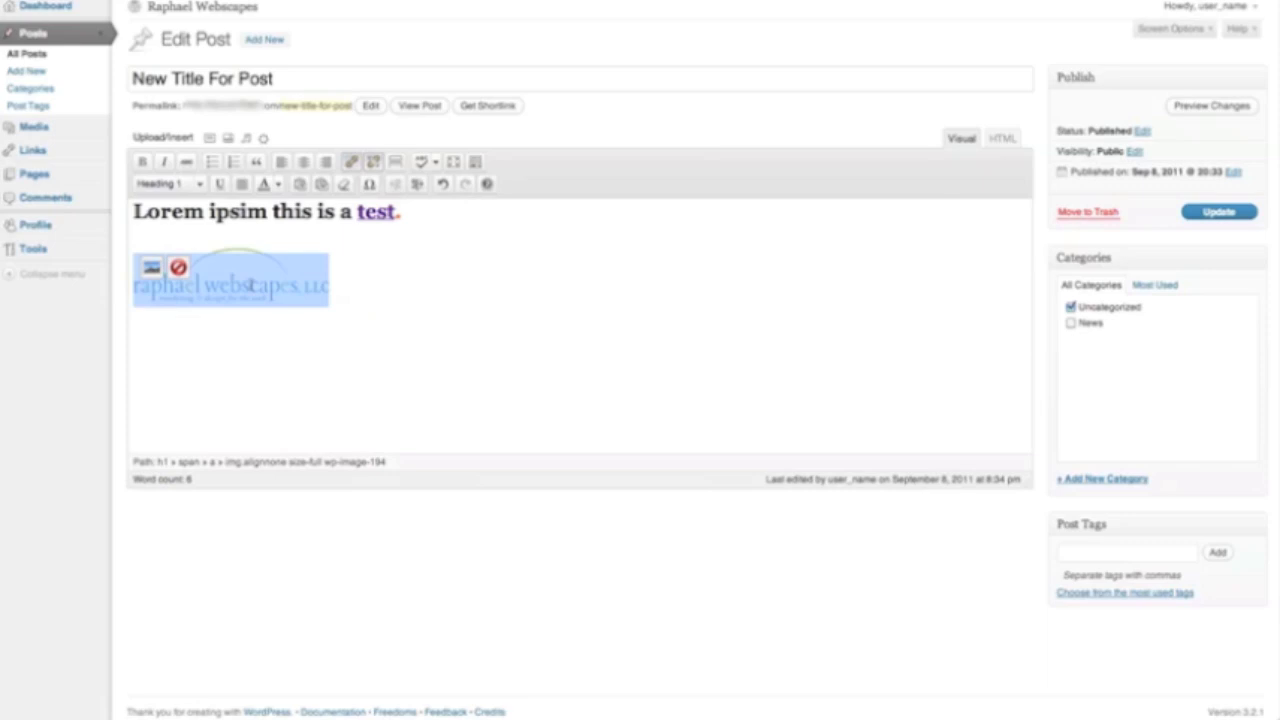
click(530, 311)
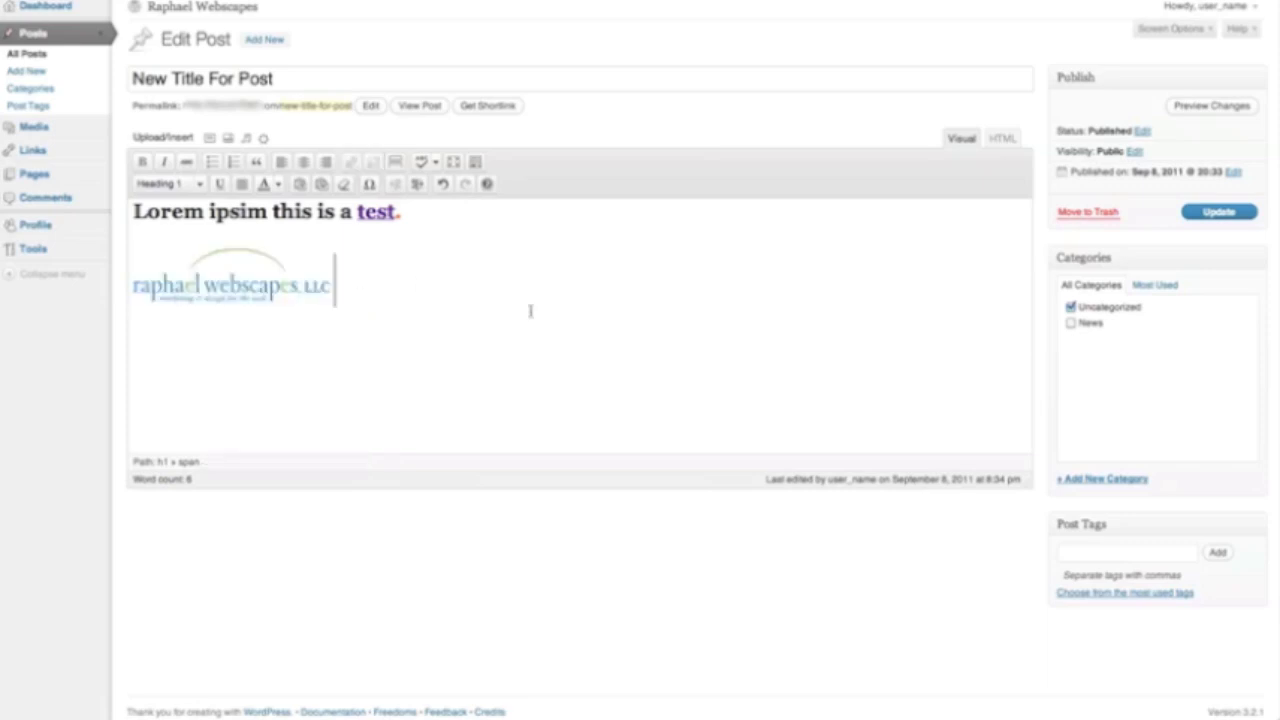
Open the edit settings of the logo image inserted in the post
click(279, 291)
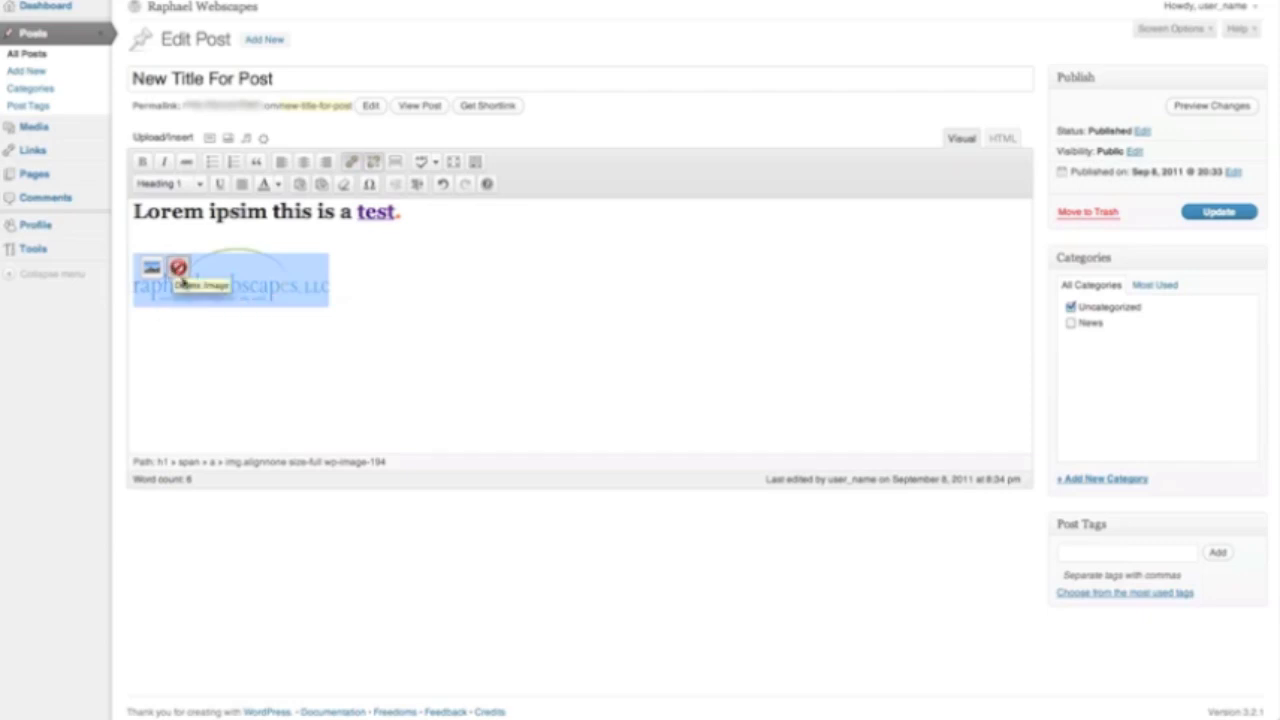
click(183, 300)
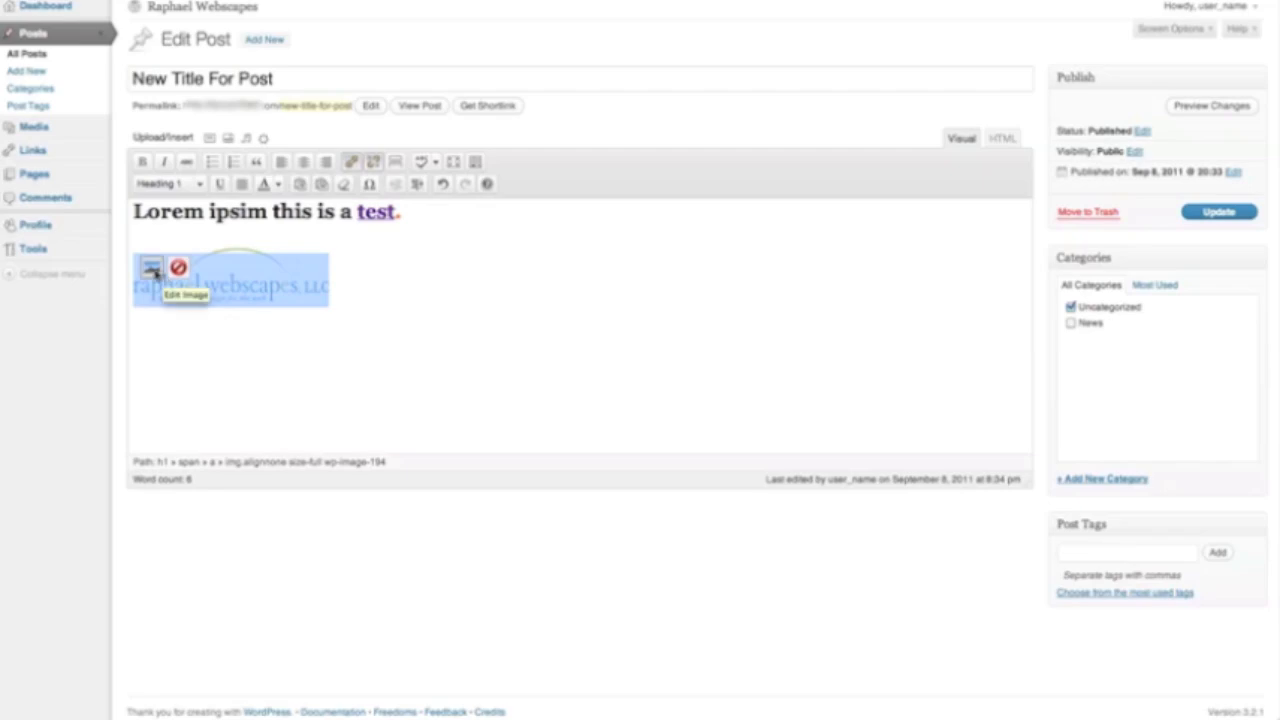
click(152, 268)
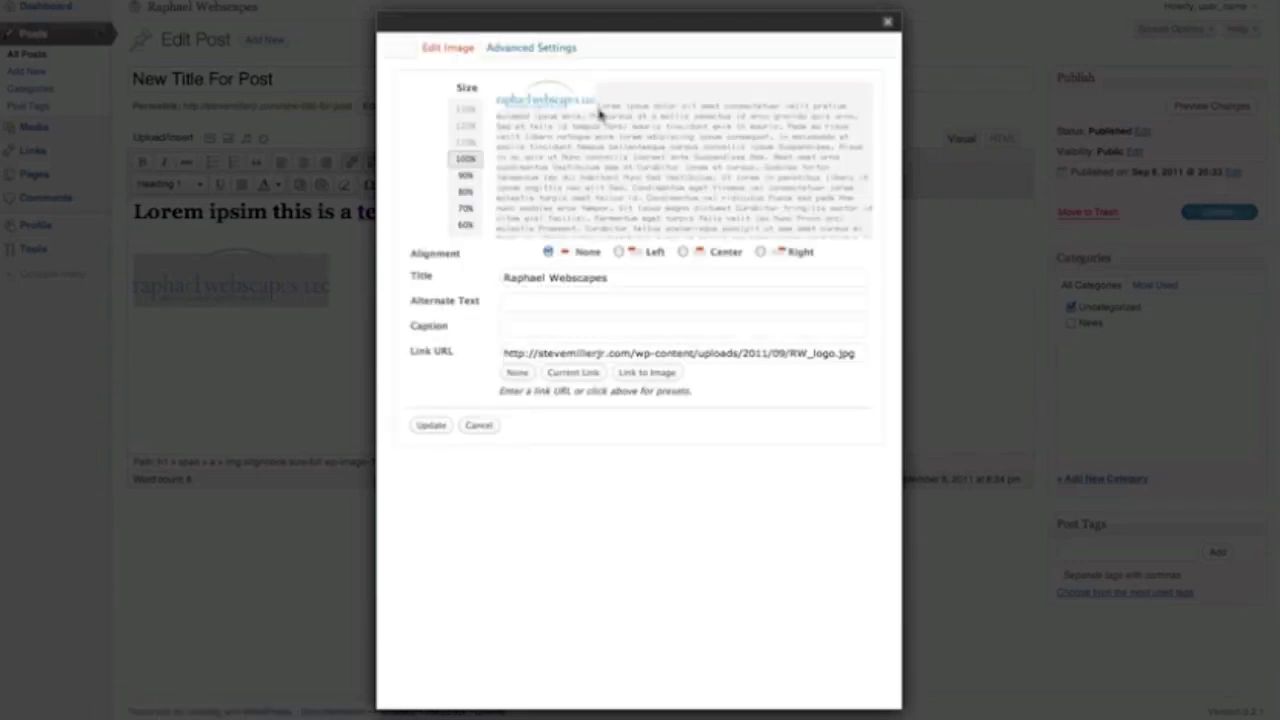
Try the logo image at 90%, 80% and 70% size and return it to 100%
click(466, 176)
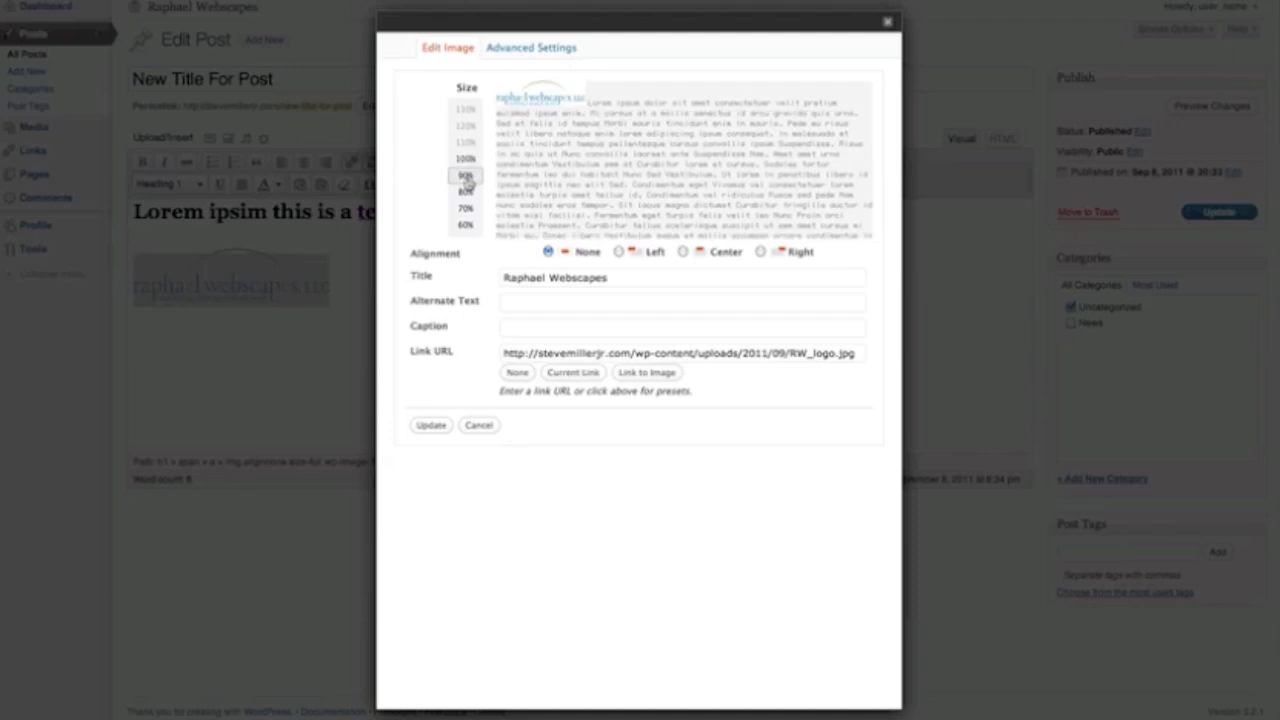
click(466, 192)
click(466, 208)
click(464, 160)
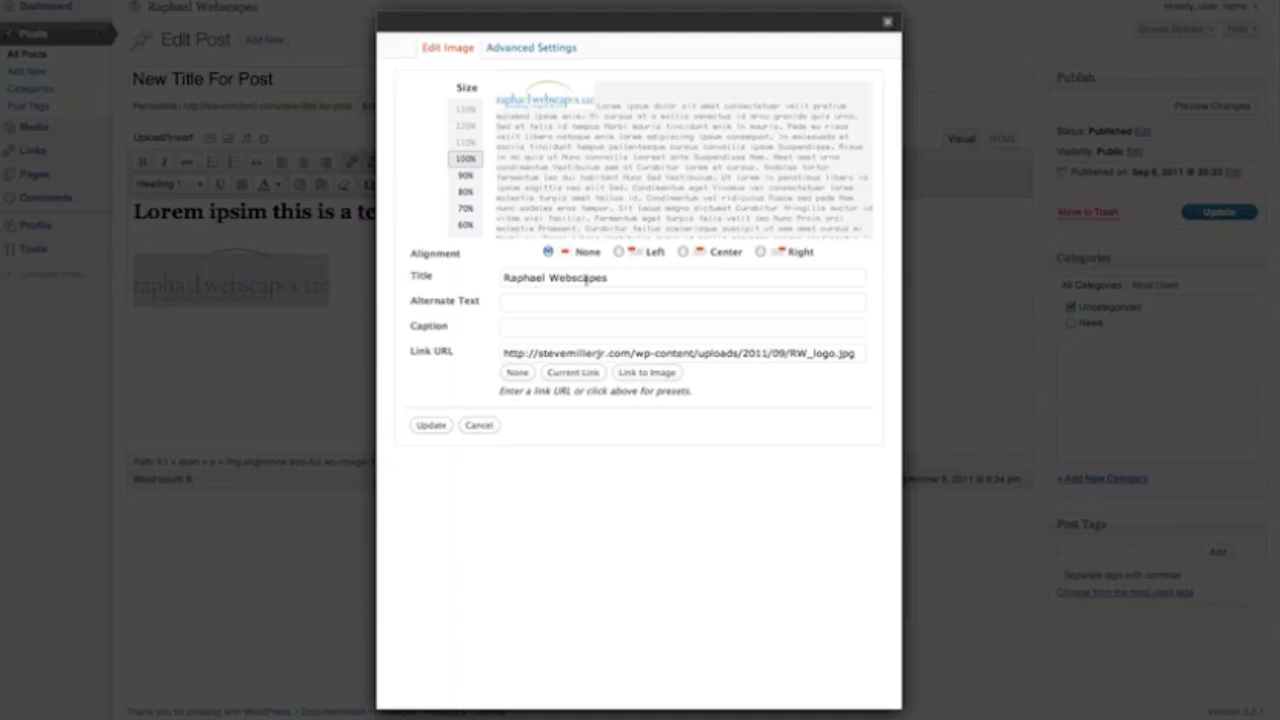
Add the caption "Raphael Webscapes Logo" to the image, update it and highlight the caption in the post
click(543, 330)
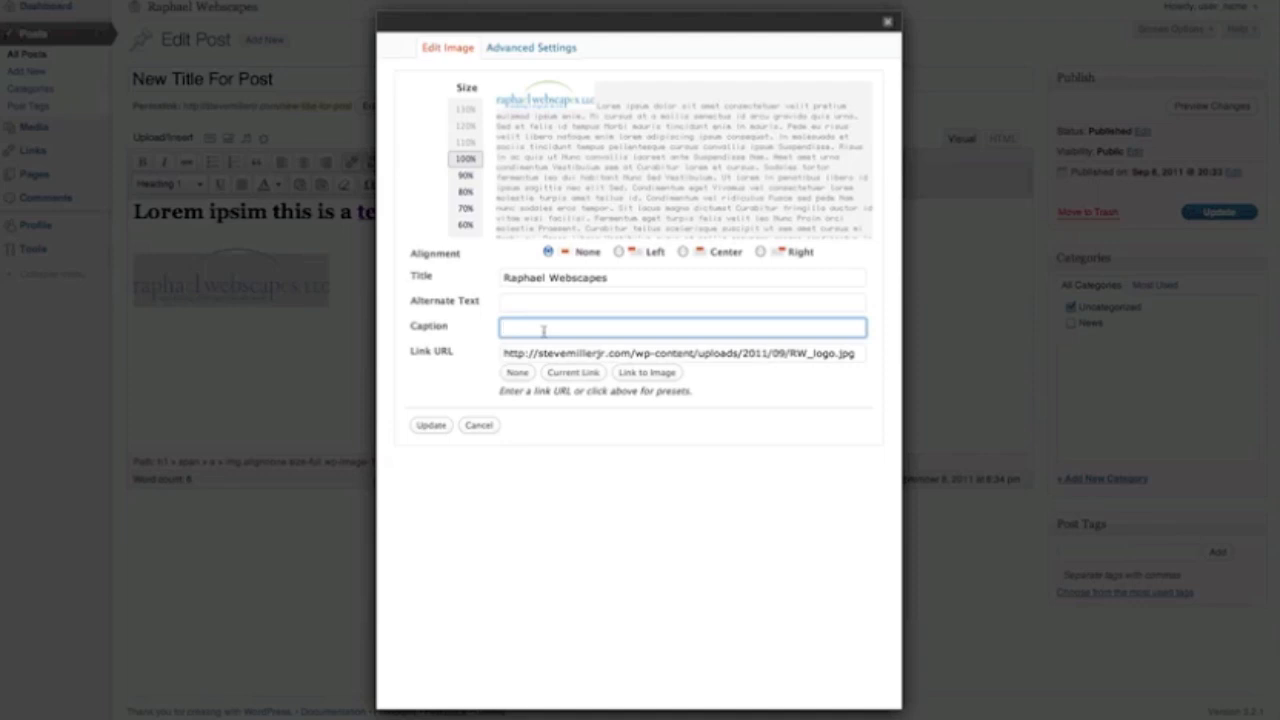
text(Raphael Webscapes Logo)
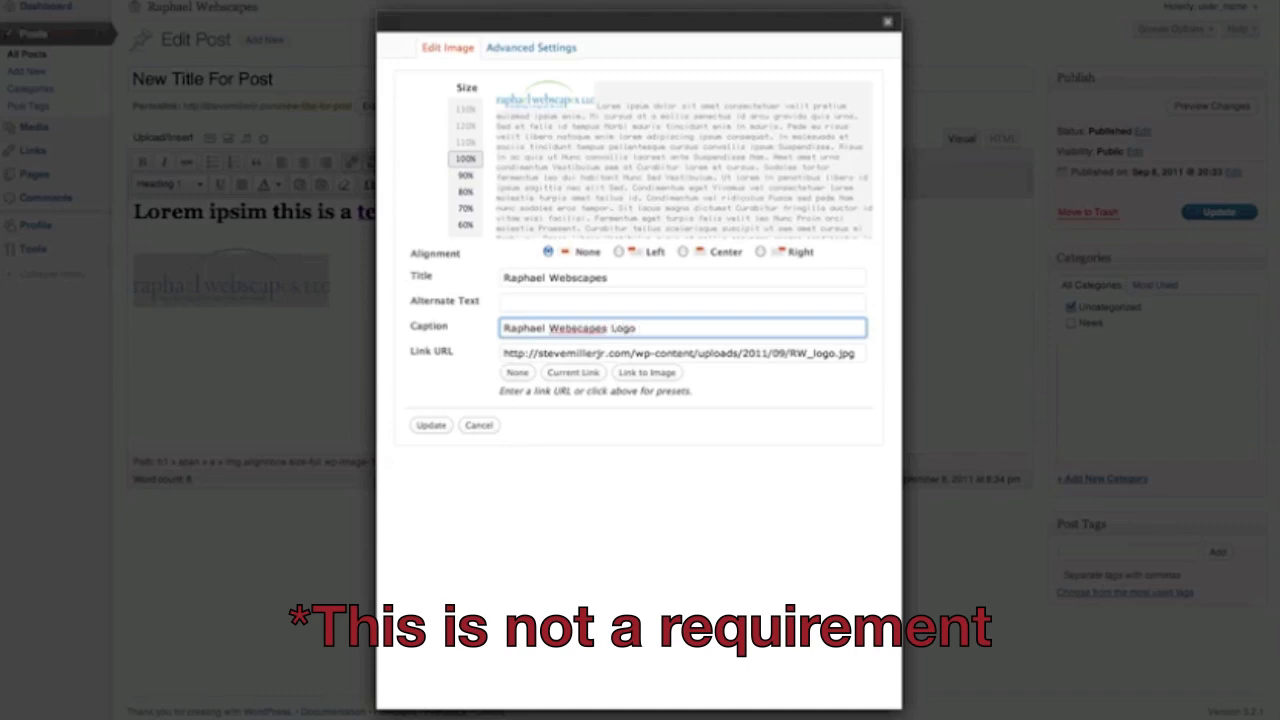
click(433, 426)
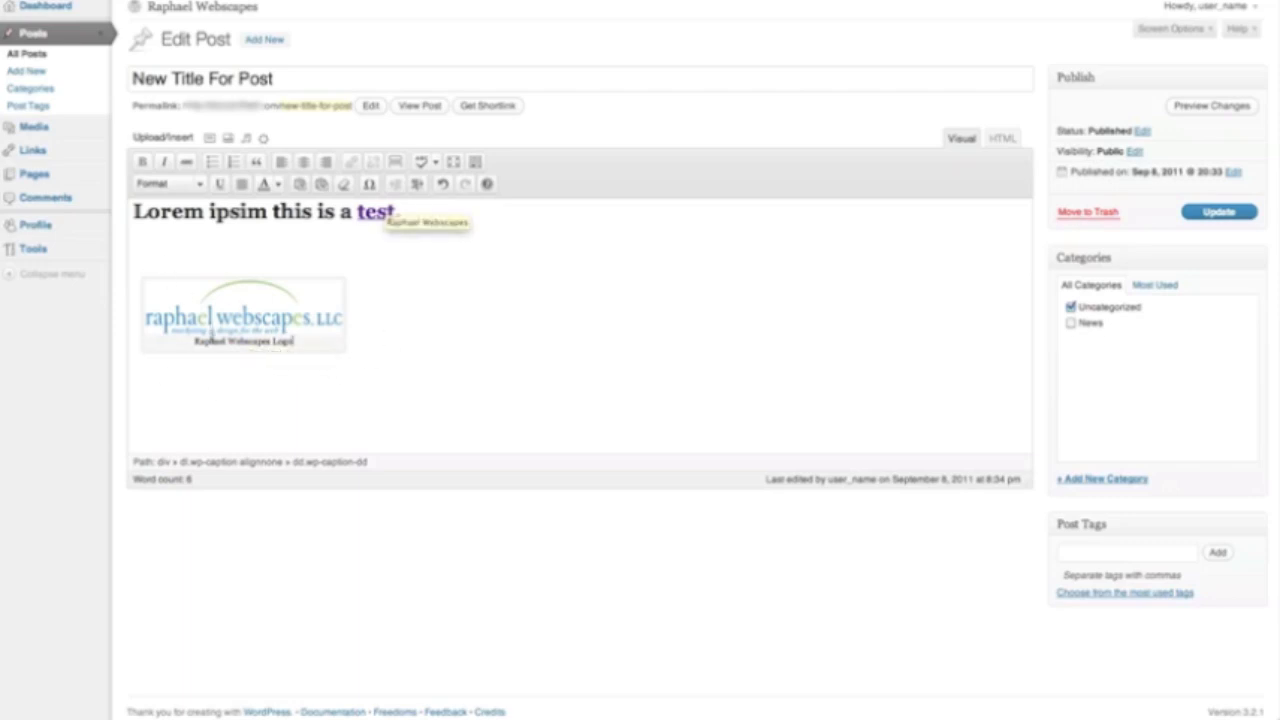
drag(192, 342, 313, 342)
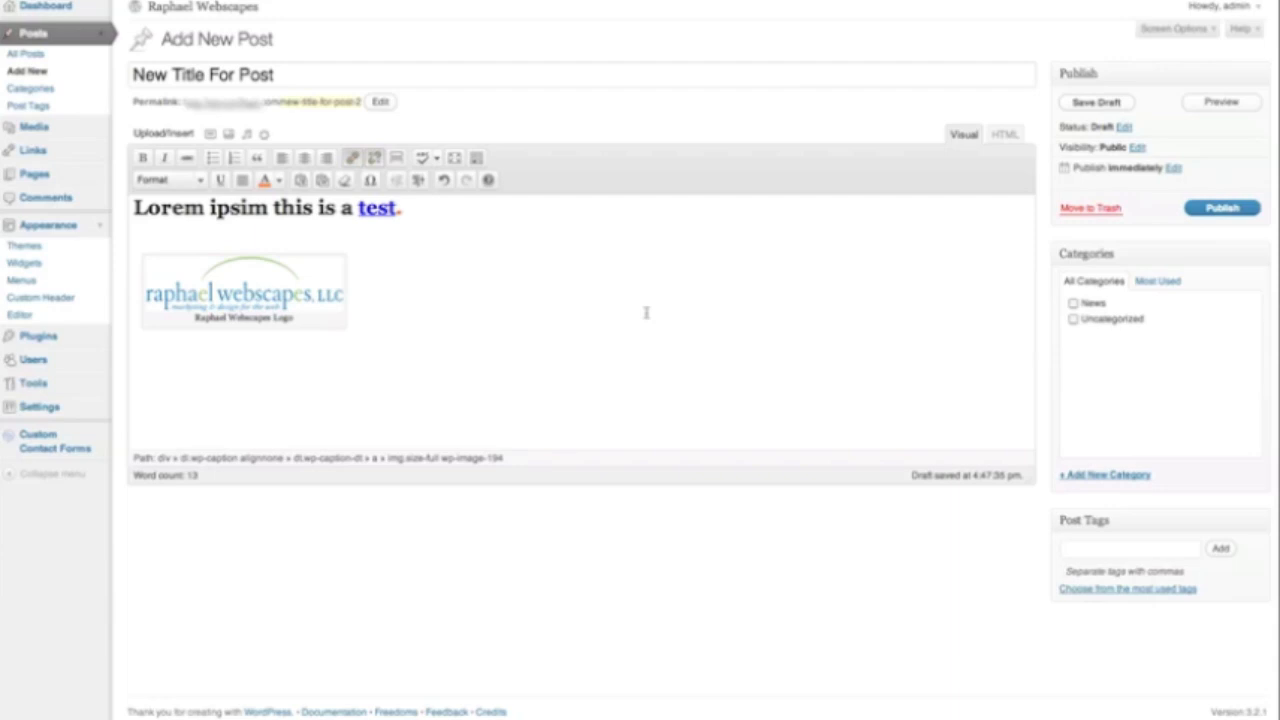
Check the post's publish schedule, keep it on immediate publishing, and save the post as a draft
click(1210, 210)
click(1099, 208)
click(1174, 169)
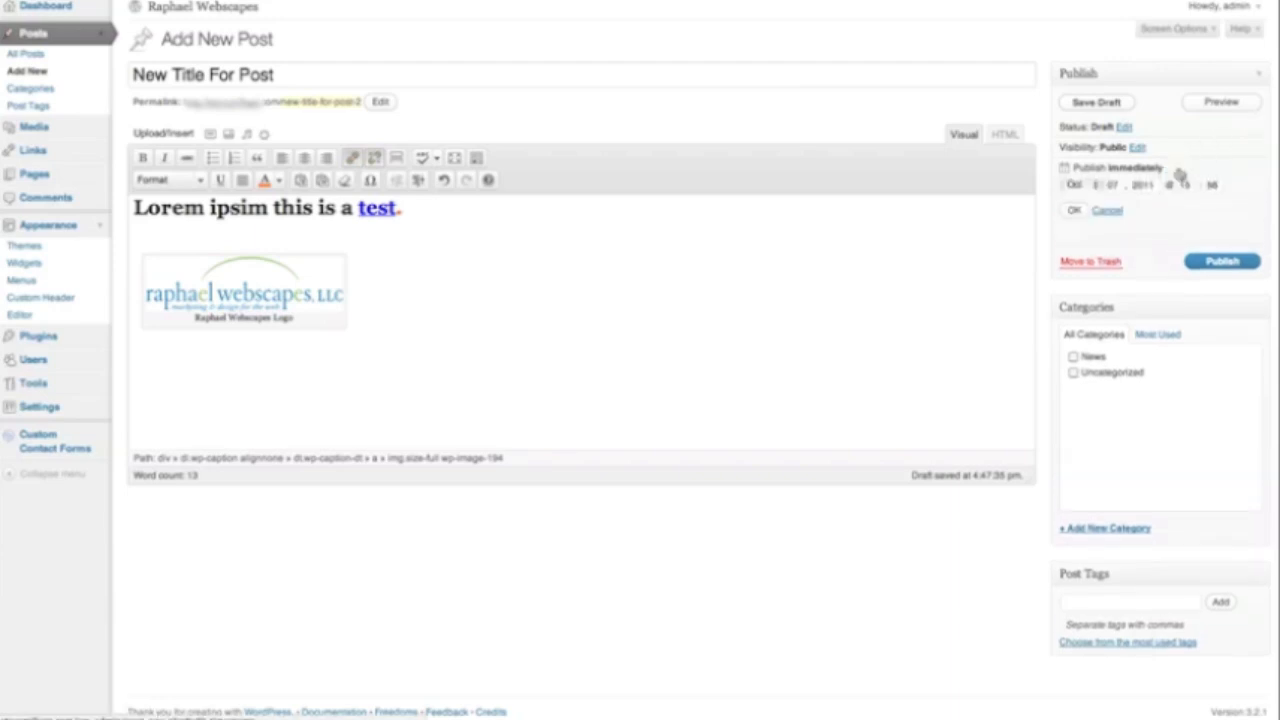
click(1075, 185)
click(1073, 210)
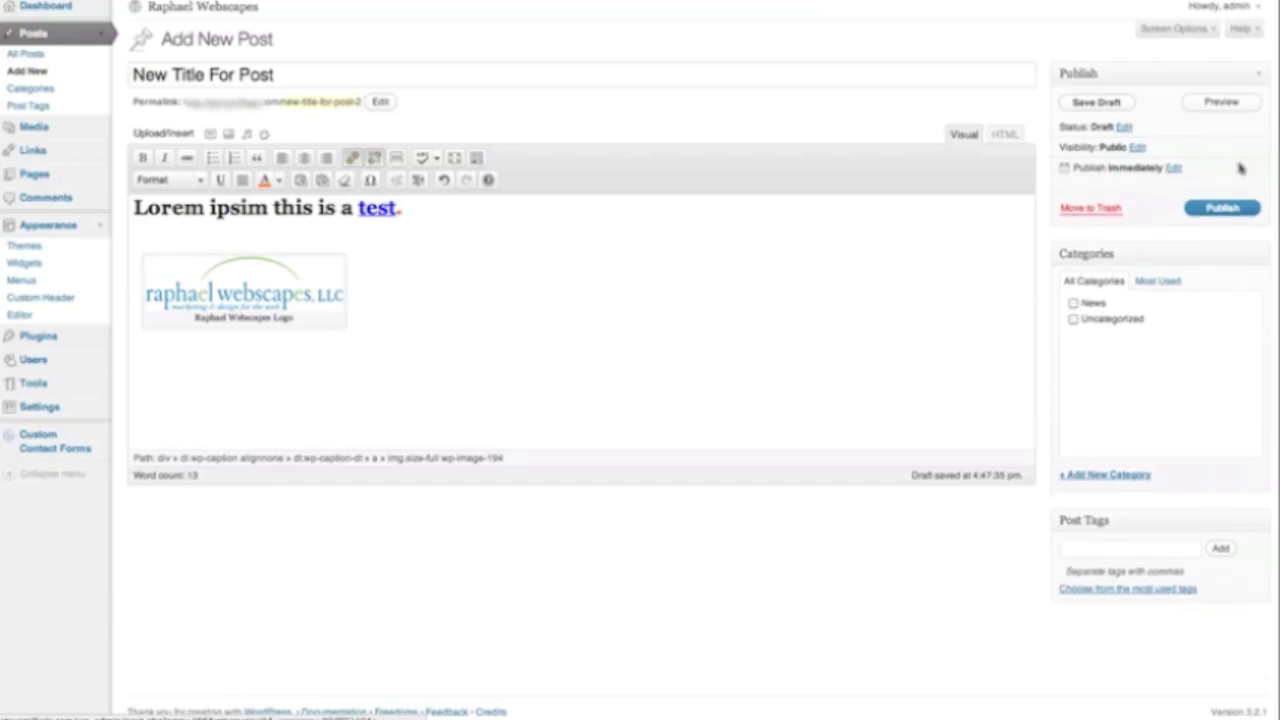
click(1100, 103)
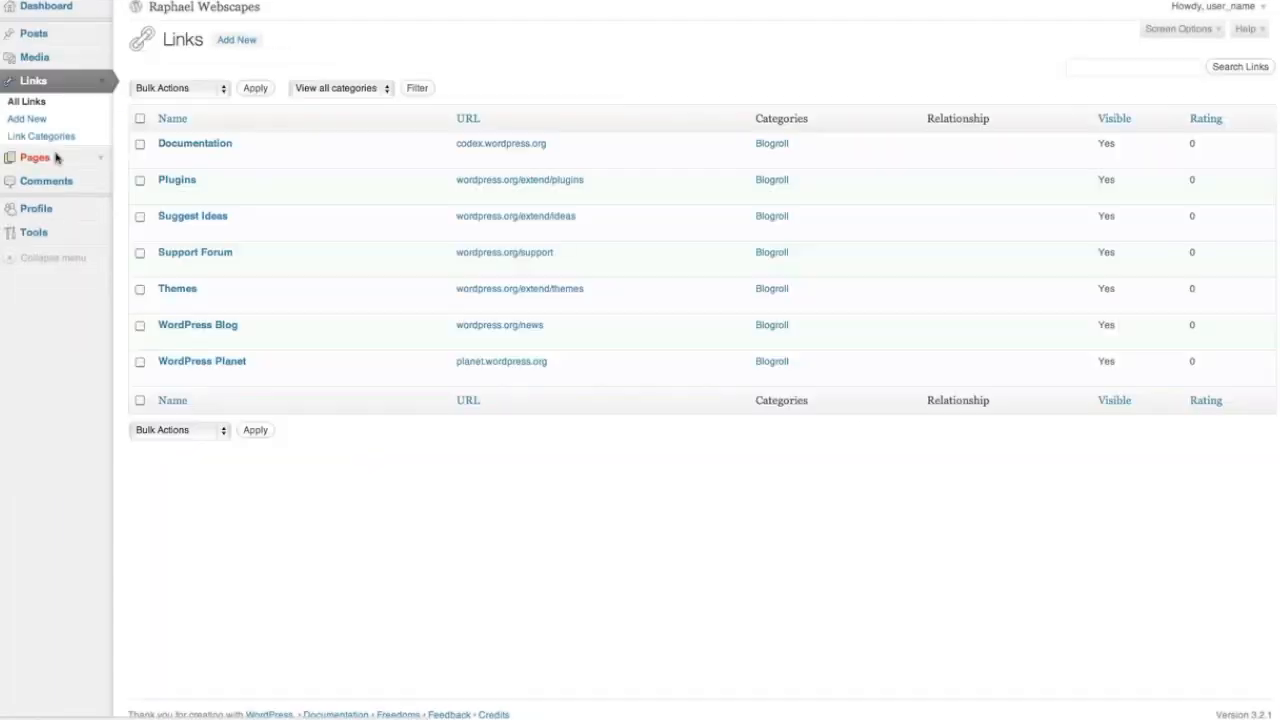
Go to the list of pages and open the private "example" page for editing
click(57, 157)
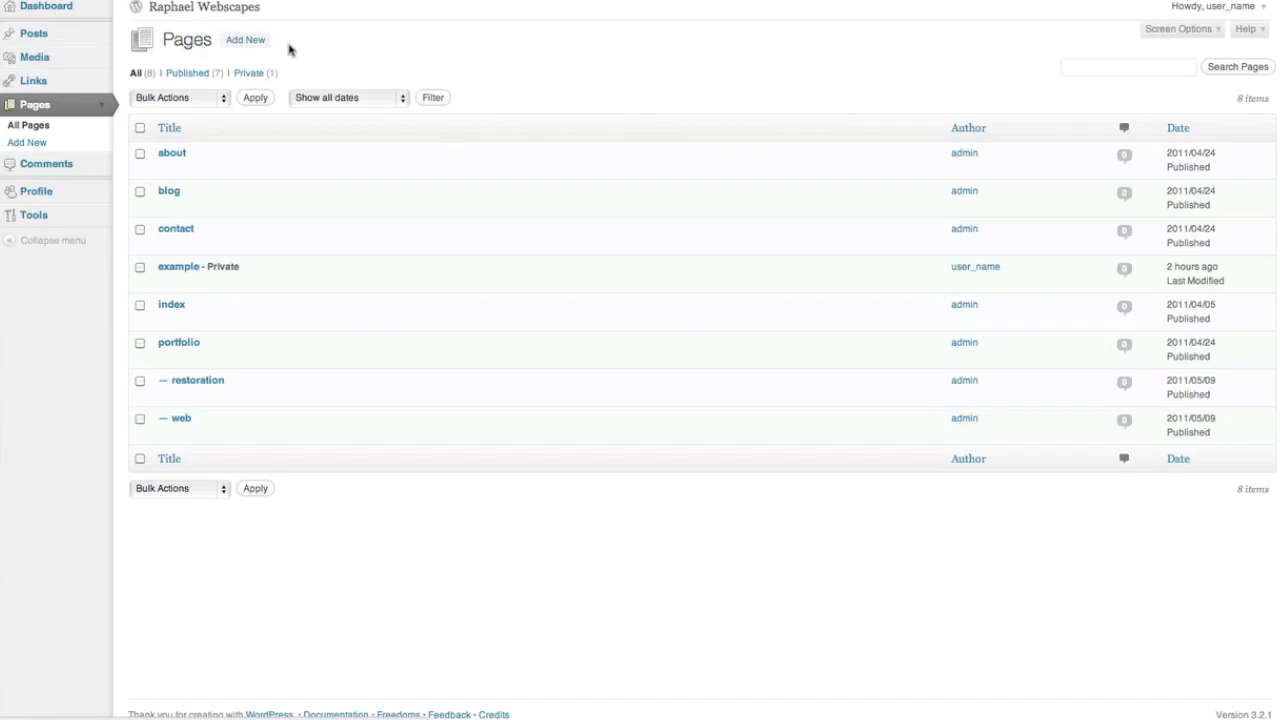
mouse_move(276, 208)
mouse_move(300, 246)
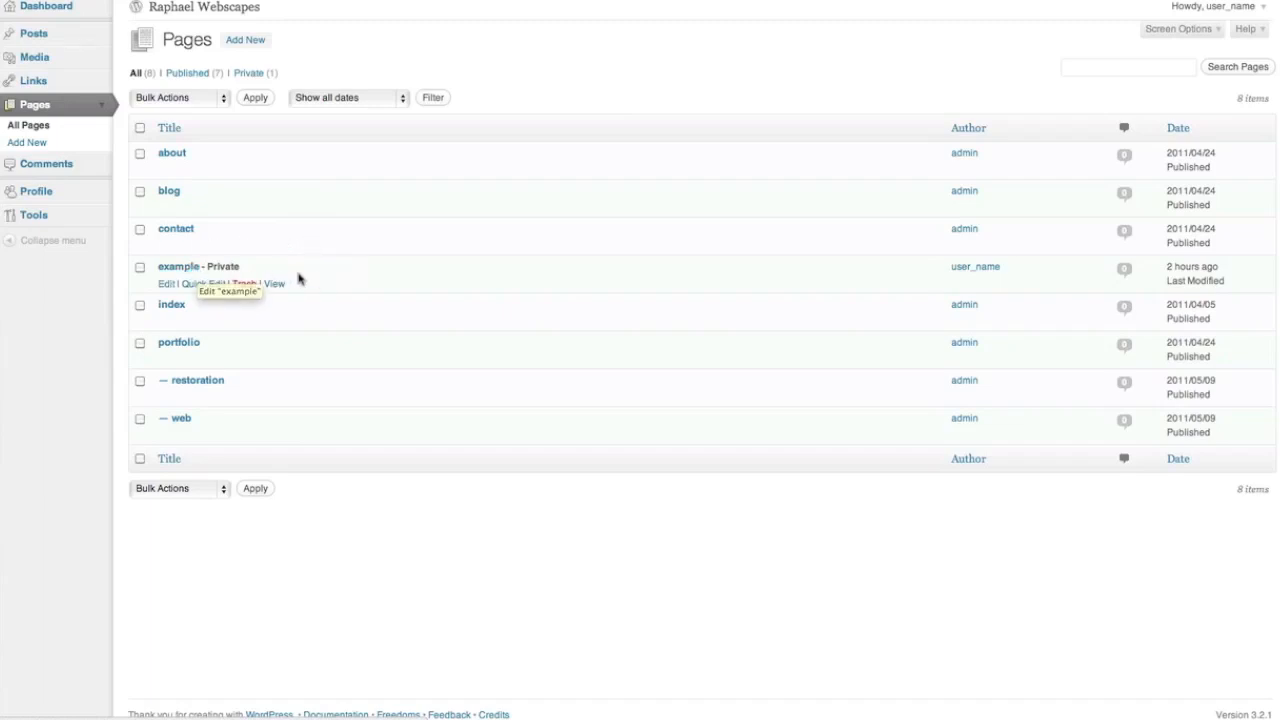
click(169, 272)
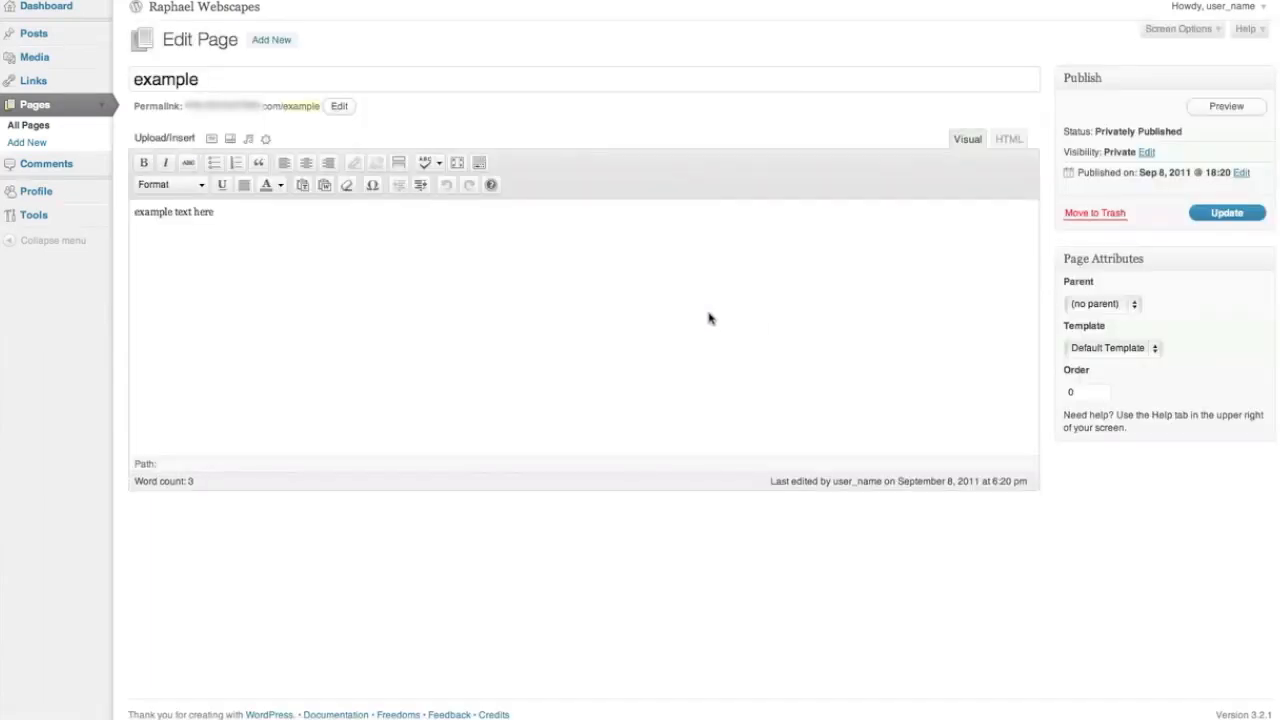
Highlight the "example text here" body text of the page and update the page
click(340, 224)
drag(366, 266, 94, 204)
click(237, 266)
drag(232, 228, 150, 212)
click(340, 320)
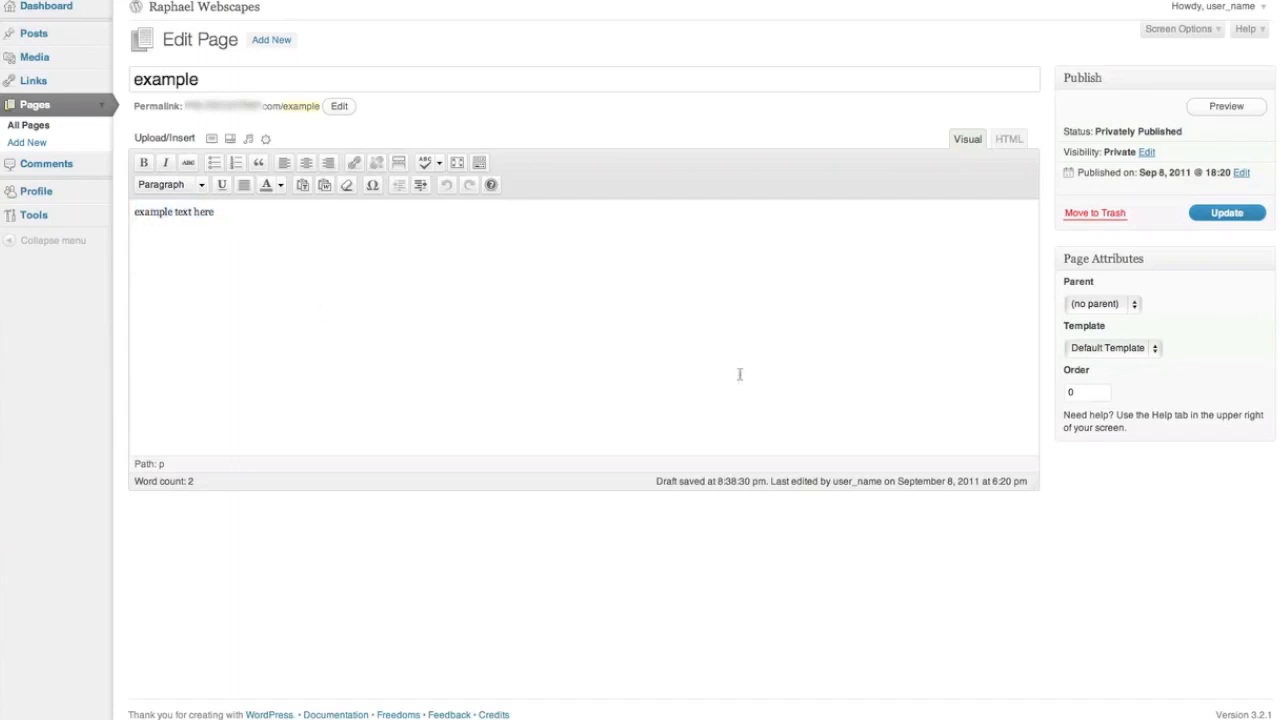
click(1228, 220)
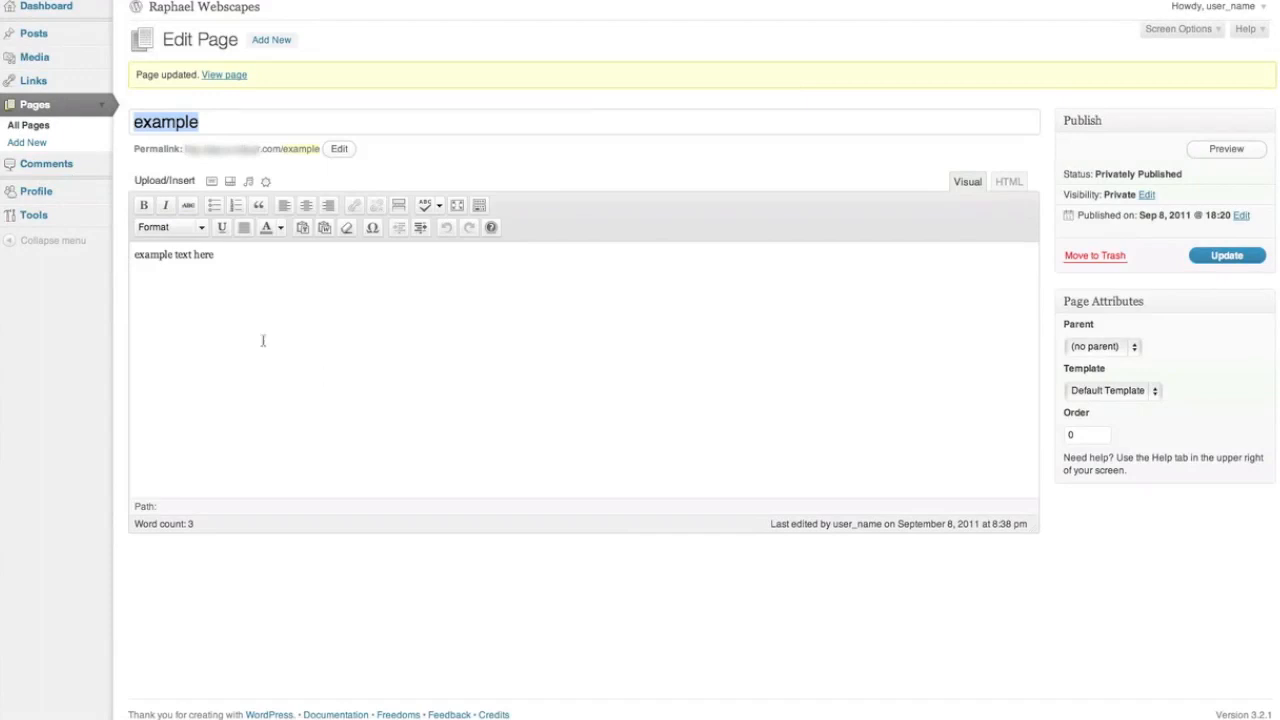
Open the user profile and look over its personal options, name and contact settings
click(60, 191)
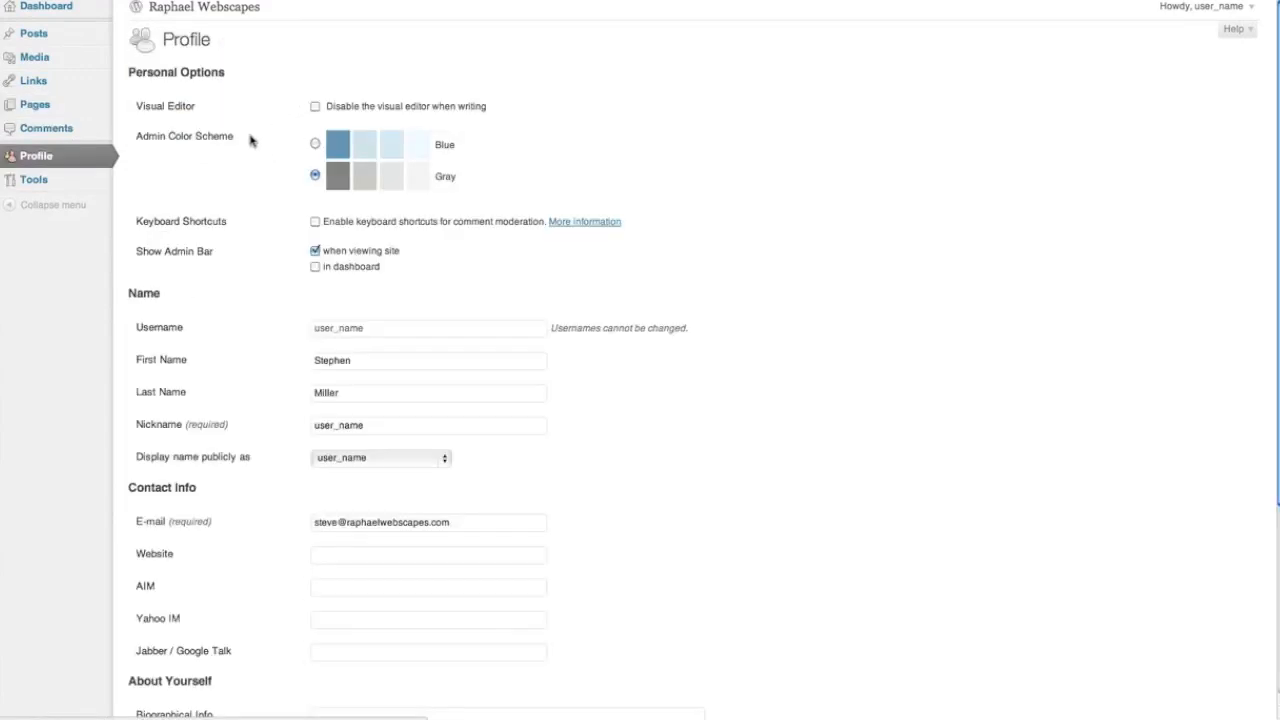
scroll(693, 308, down, 1)
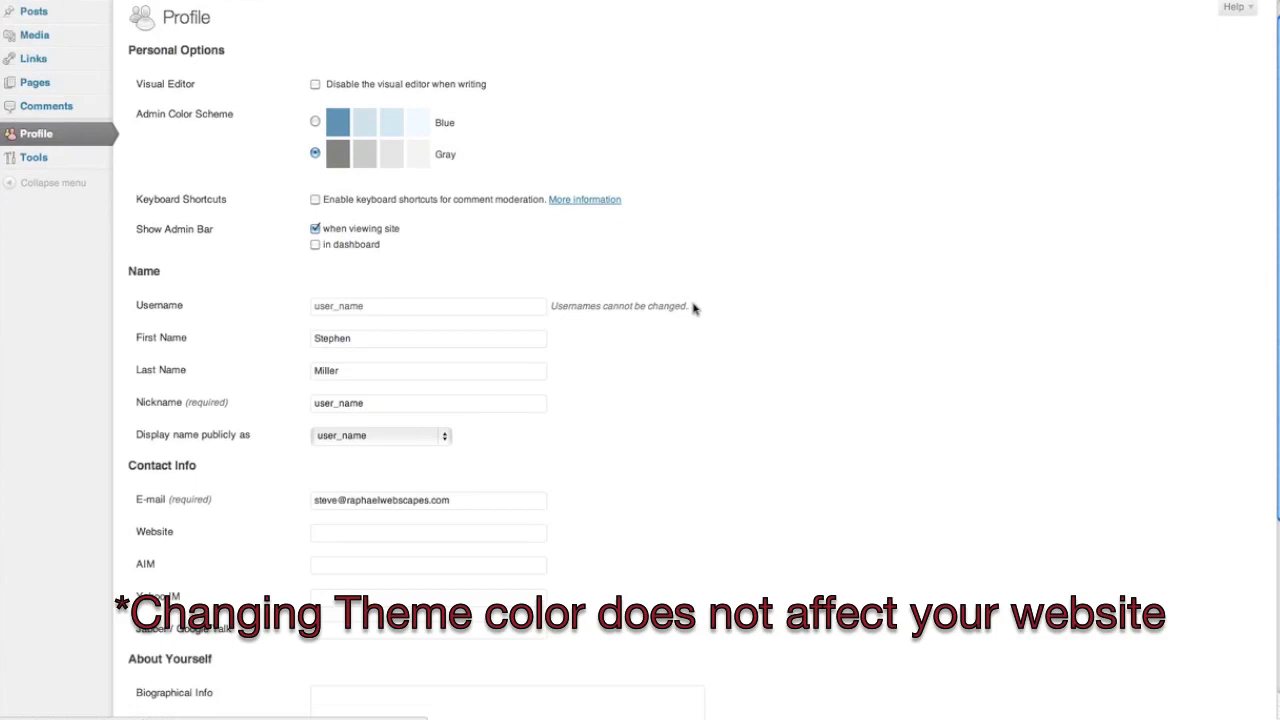
scroll(692, 310, down, 5)
scroll(692, 315, up, 5)
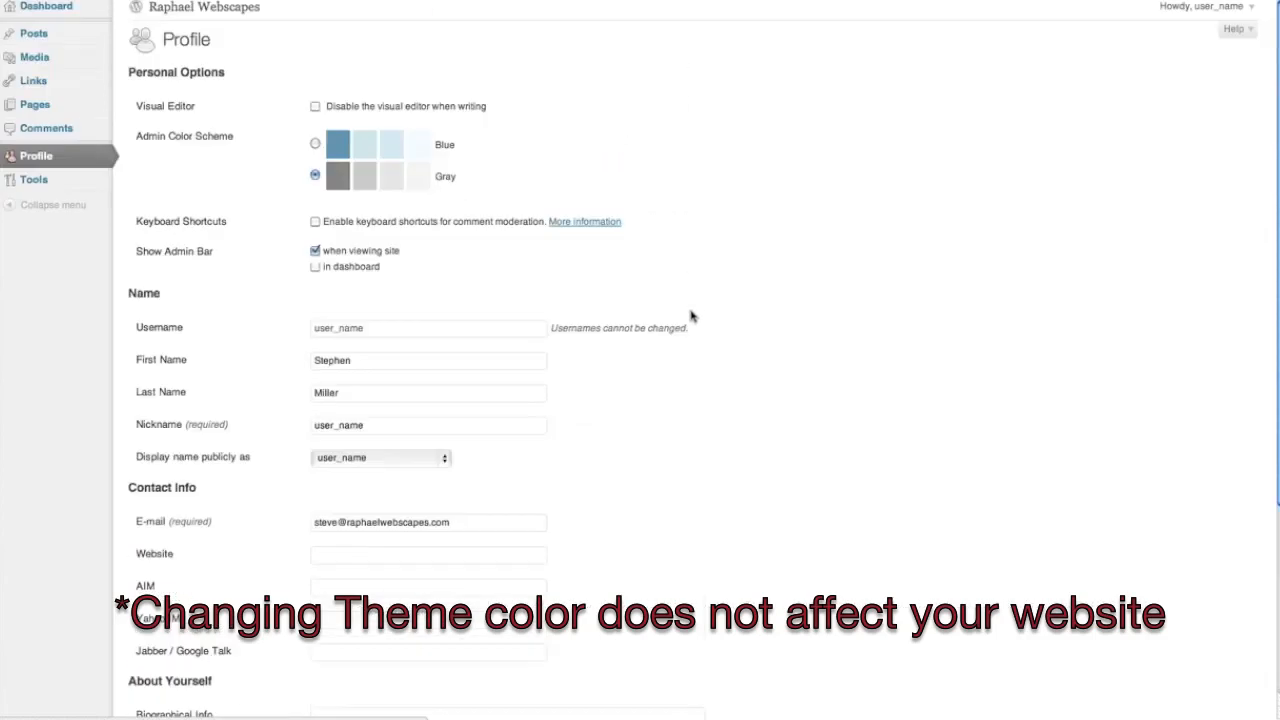
Set the admin color scheme to Blue and save the profile, and switch it back to Gray and save again
click(315, 145)
scroll(474, 334, down, 5)
click(167, 651)
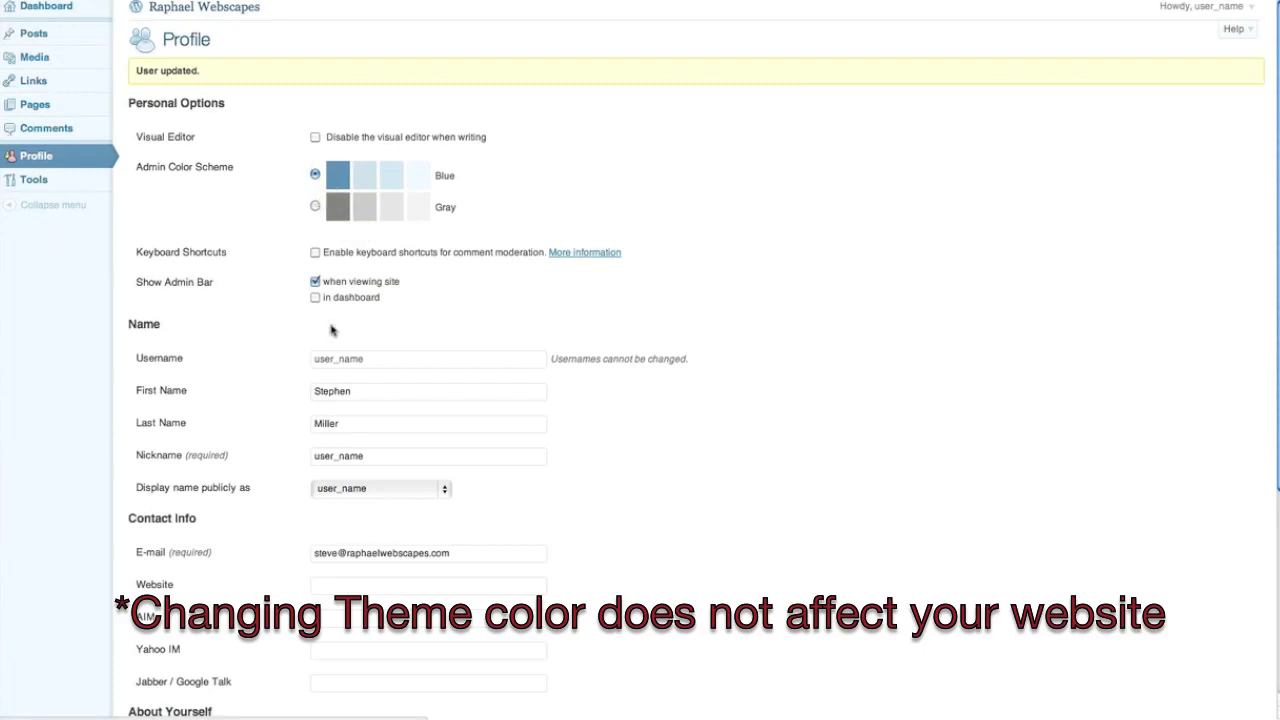
click(315, 206)
scroll(325, 330, down, 5)
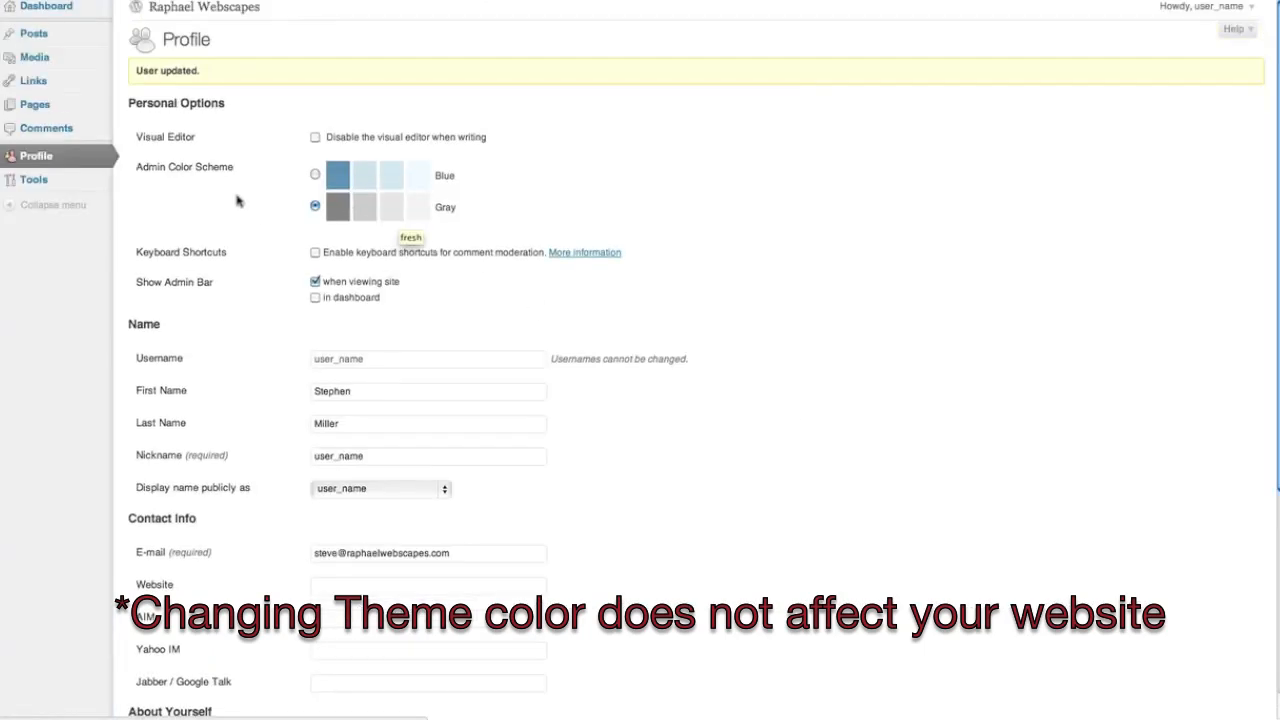
Review the name, nickname and contact fields of the profile, highlighting the last name
scroll(404, 317, down, 1)
scroll(404, 317, down, 1)
drag(355, 315, 263, 314)
scroll(322, 320, down, 1)
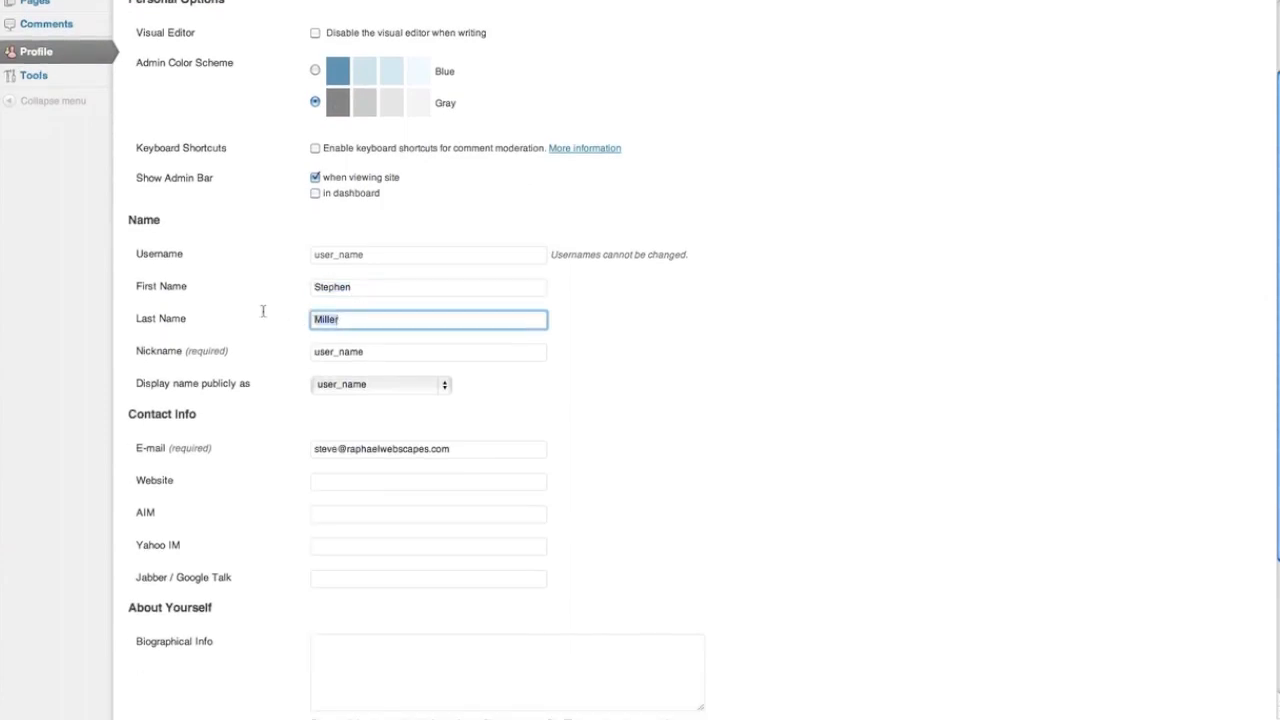
scroll(320, 340, down, 1)
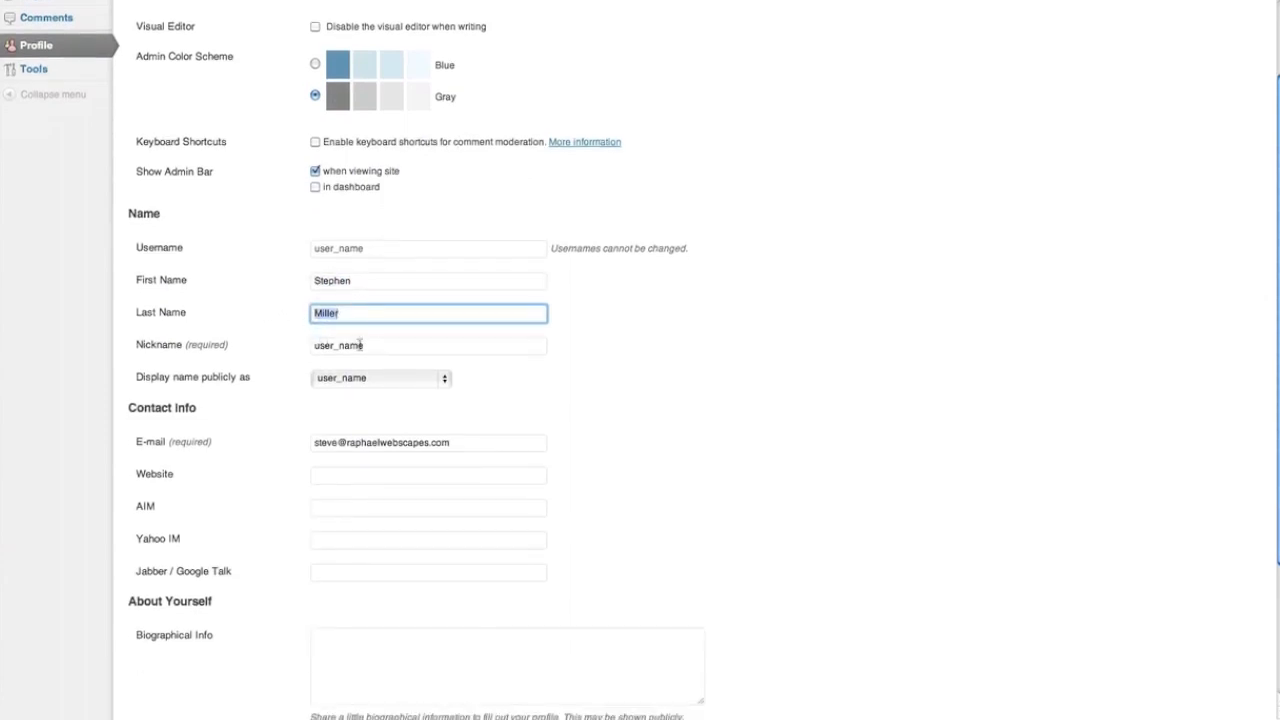
Examine the required Nickname field in the profile's name settings, highlighting its value
double_click(361, 346)
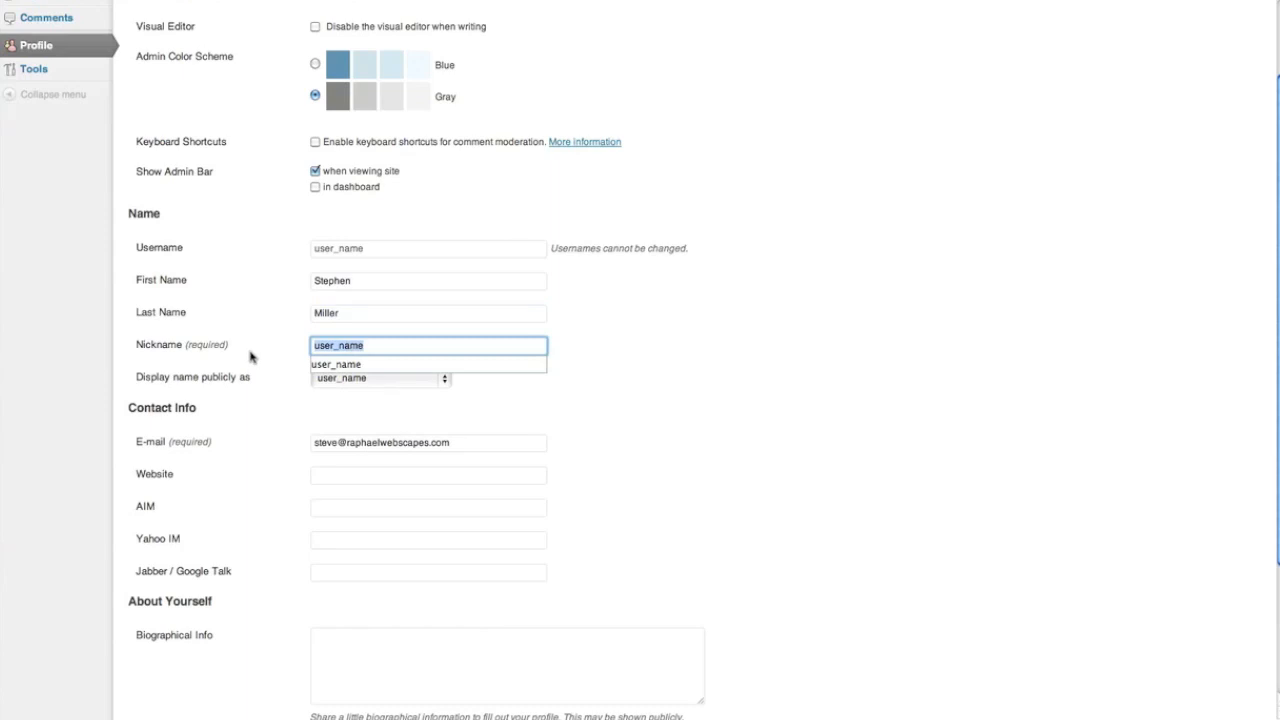
scroll(250, 357, down, 2)
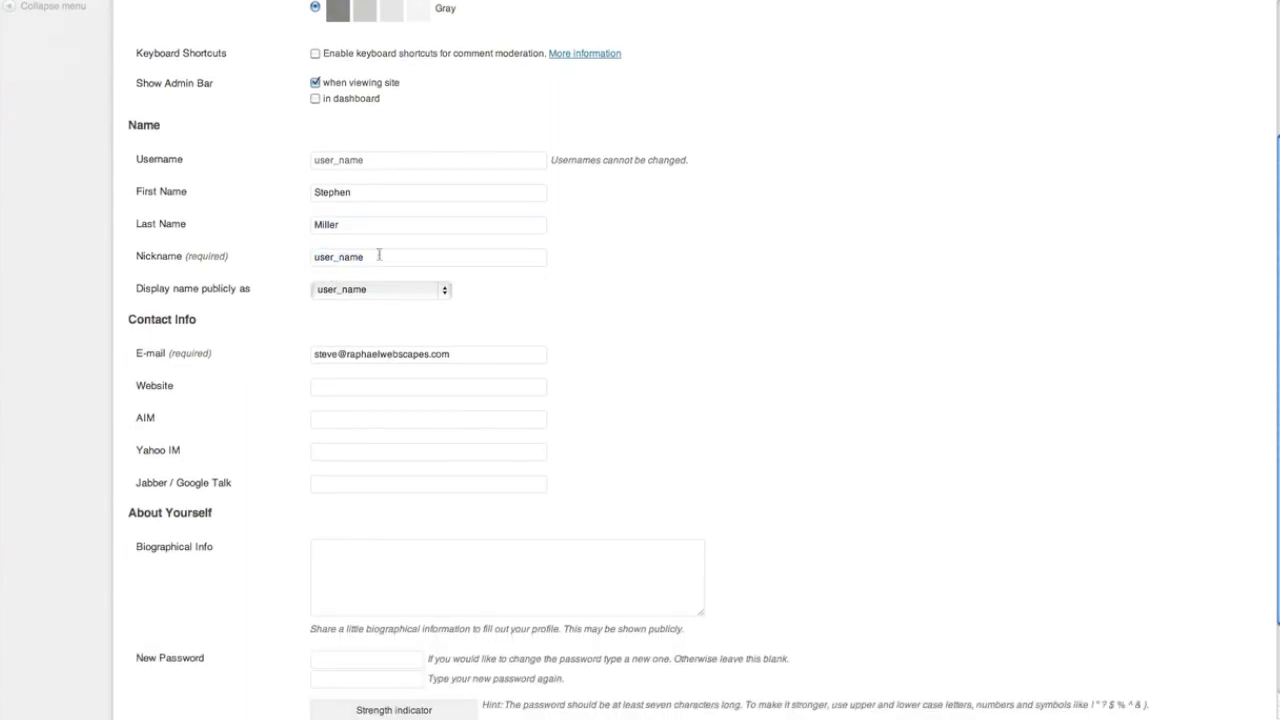
double_click(380, 345)
click(268, 278)
double_click(358, 257)
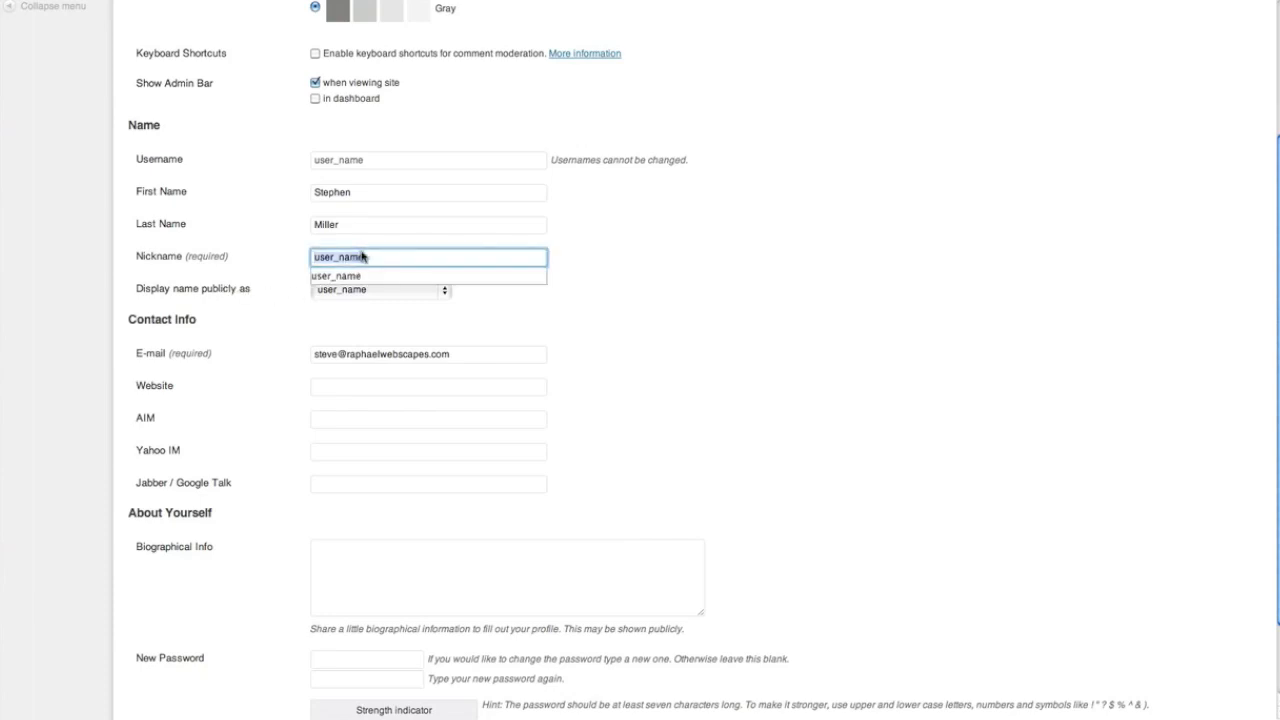
click(246, 262)
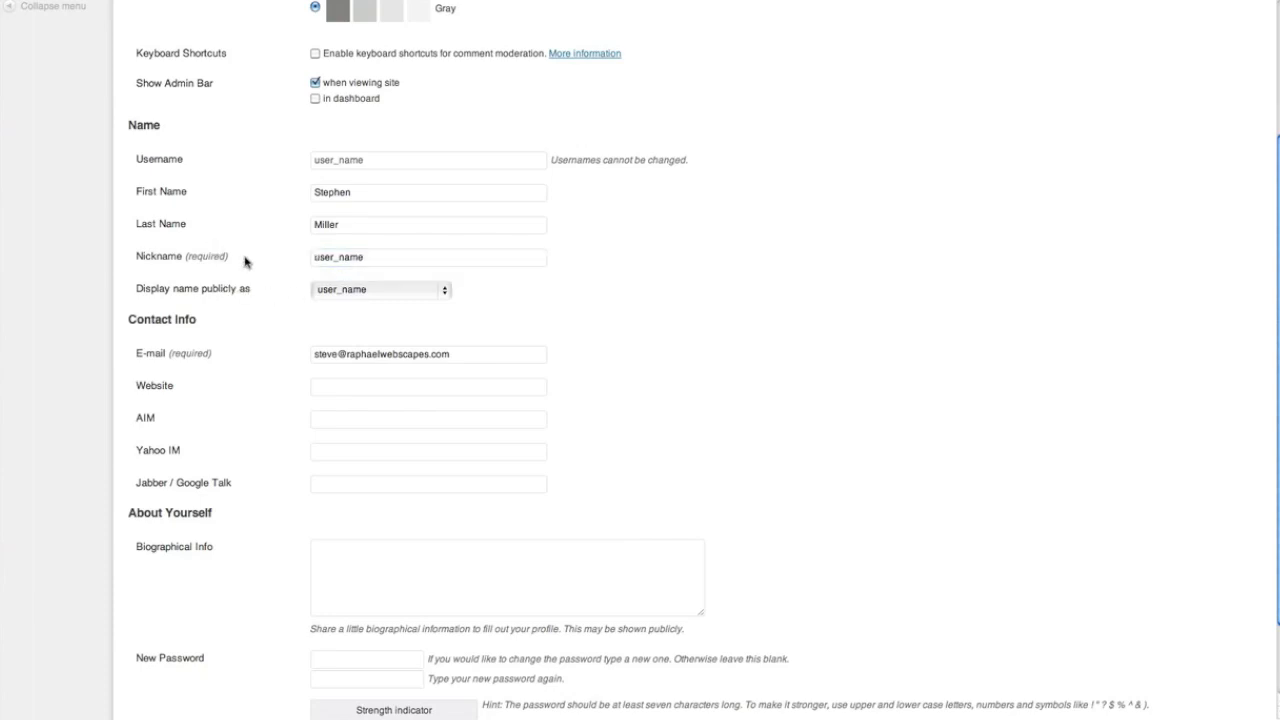
Look over the choices for the publicly displayed name without changing it, and review the contact e-mail field
click(346, 294)
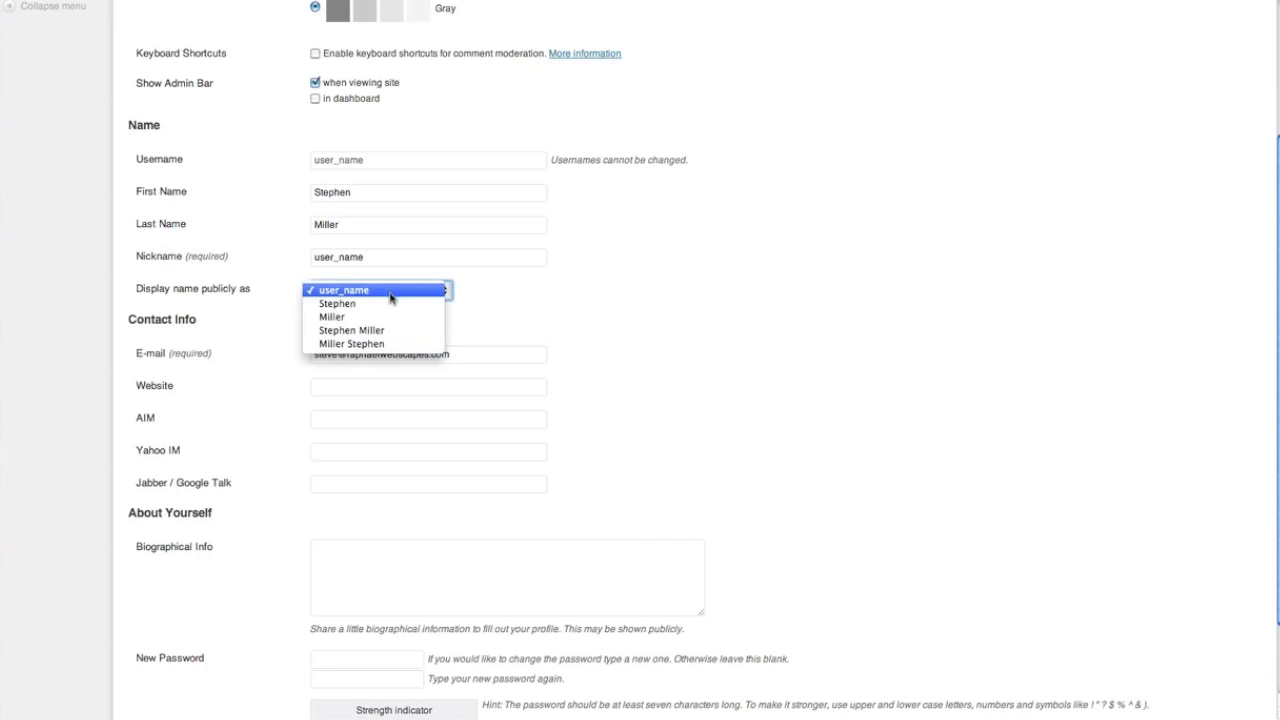
click(271, 322)
click(515, 357)
scroll(515, 357, down, 1)
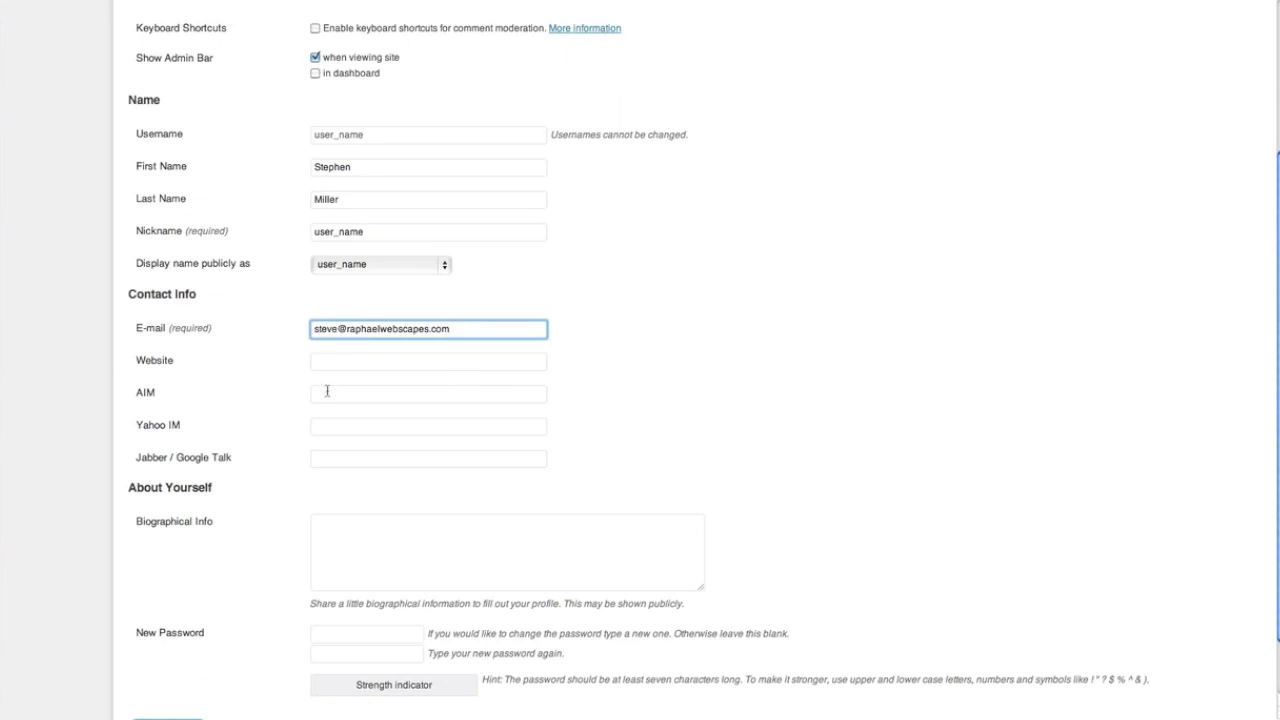
Enter a new account password in the New Password field of the About Yourself section
scroll(321, 452, down, 3)
click(356, 560)
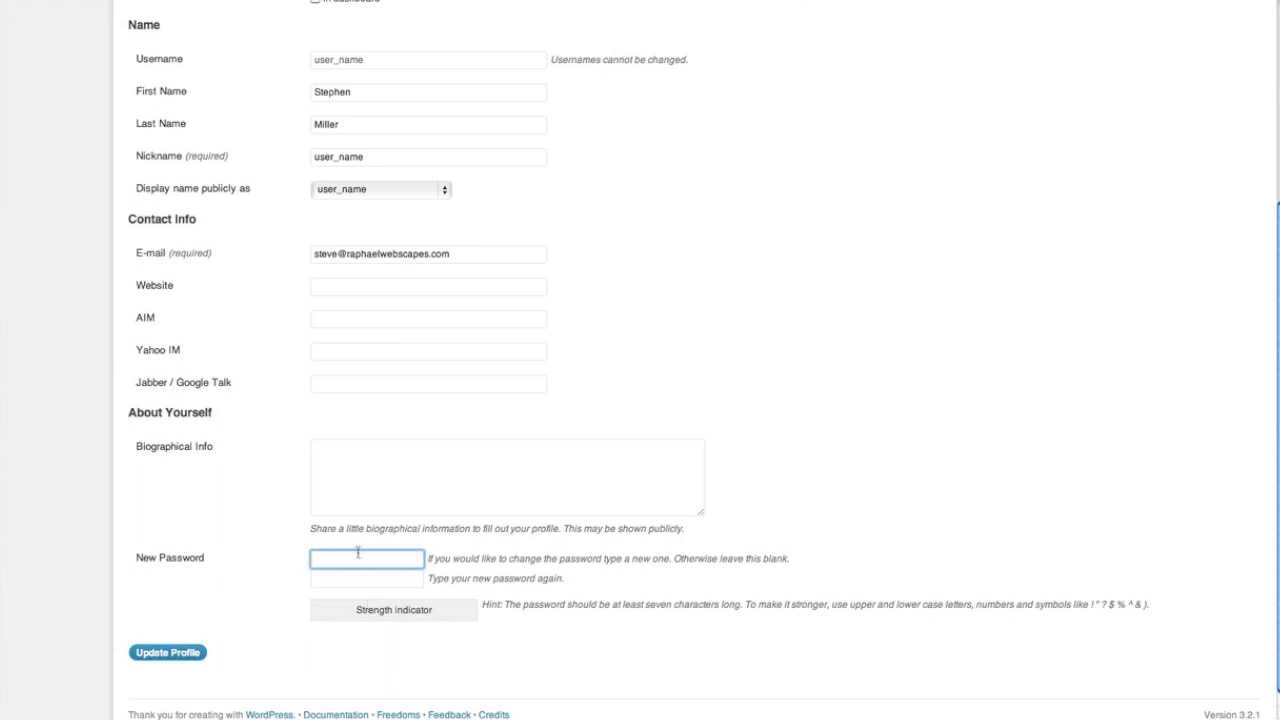
text(••••)
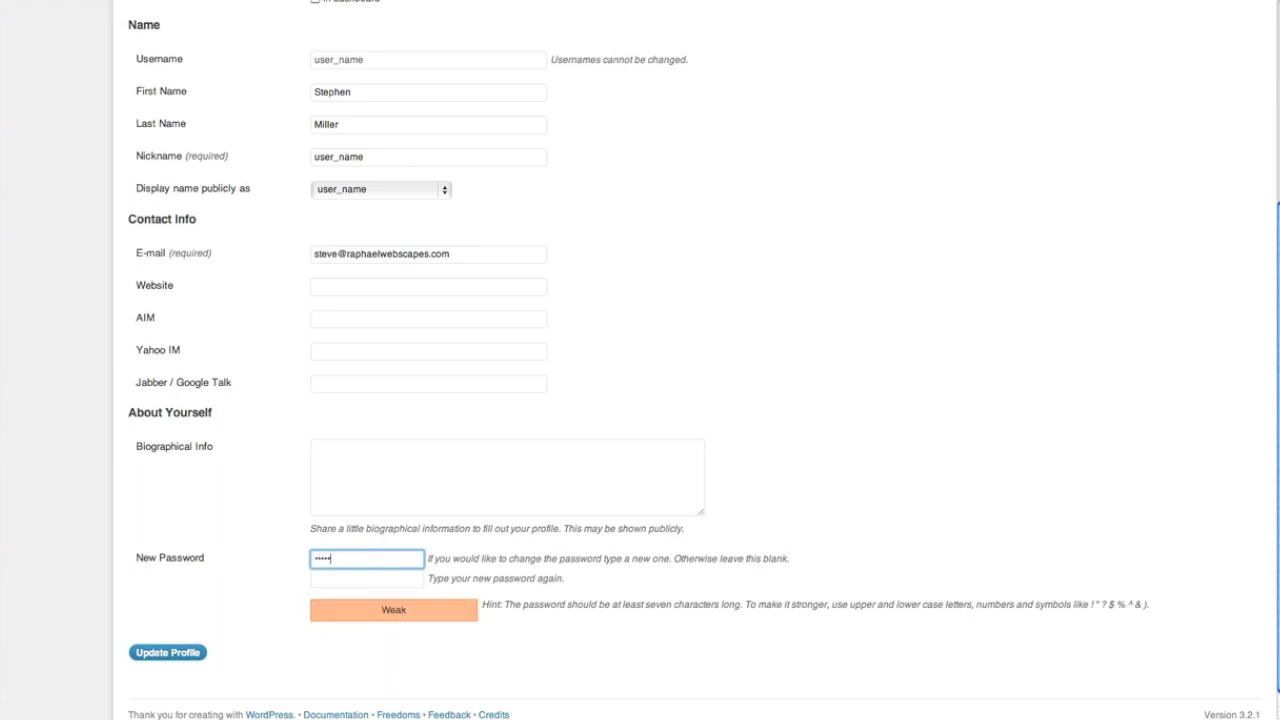
text(•)
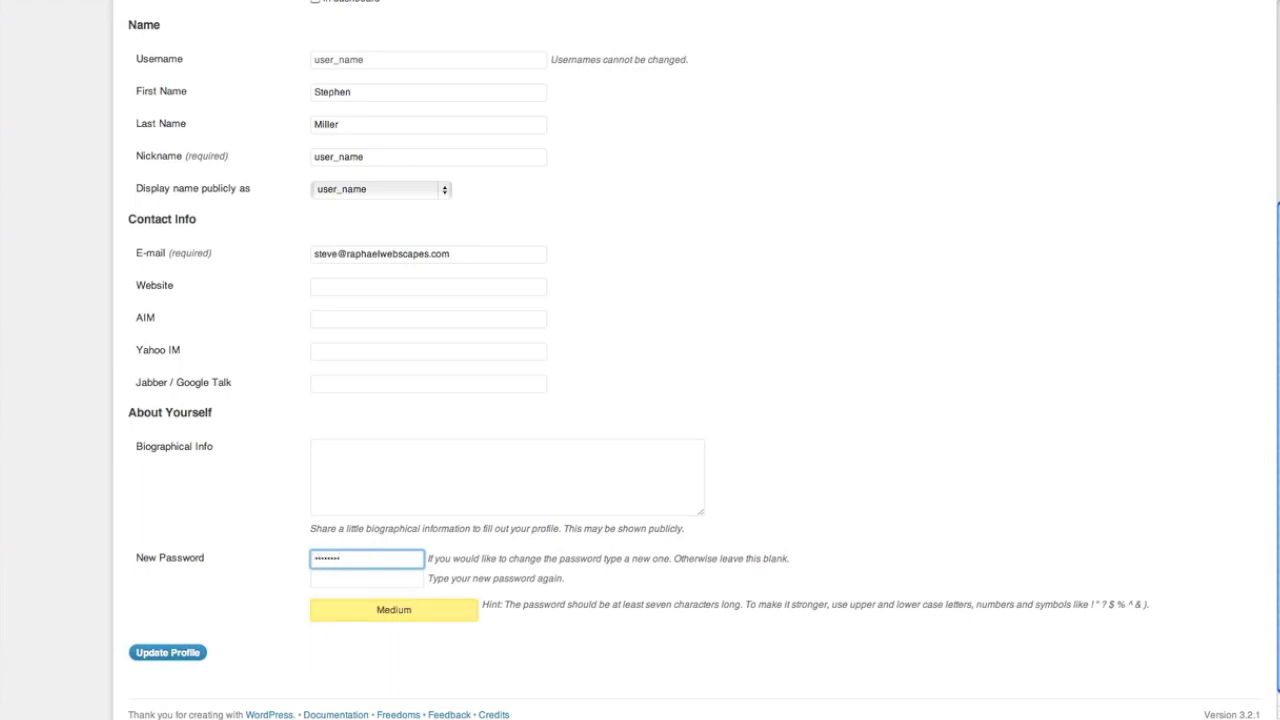
Repeat the new password in the confirmation field, correcting its last character, and update the profile
key(Tab)
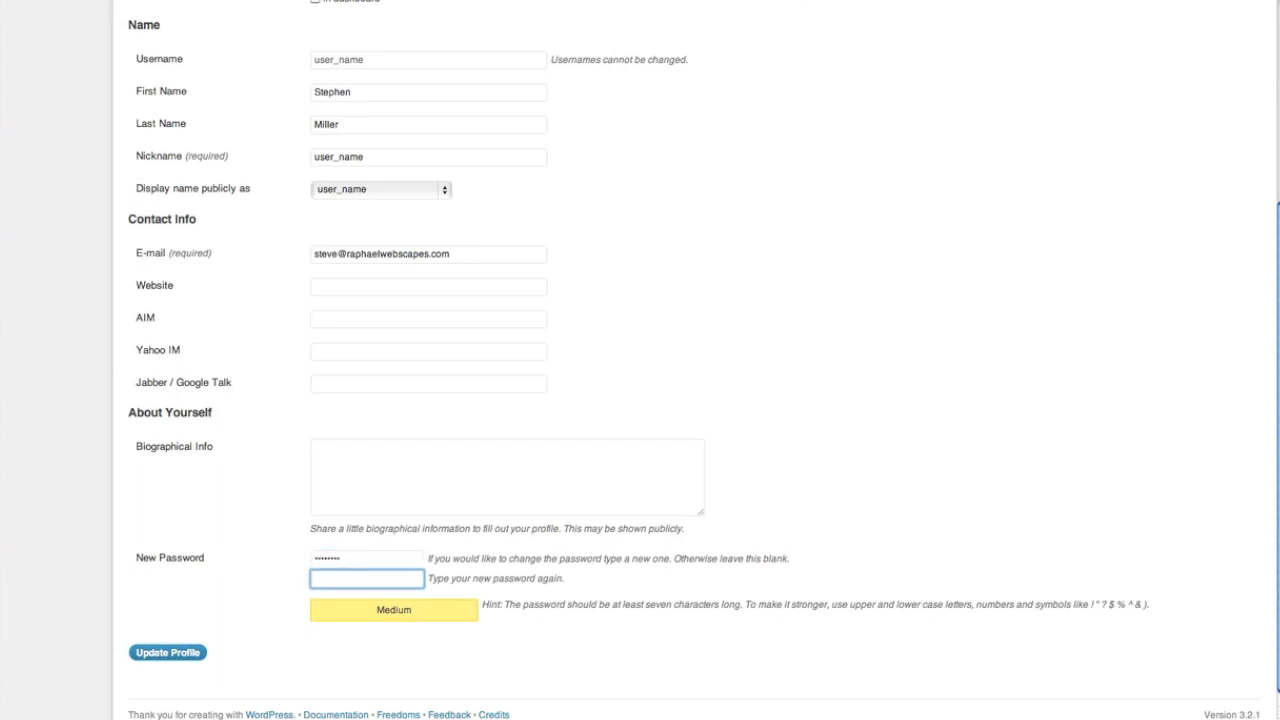
text(•••••••)
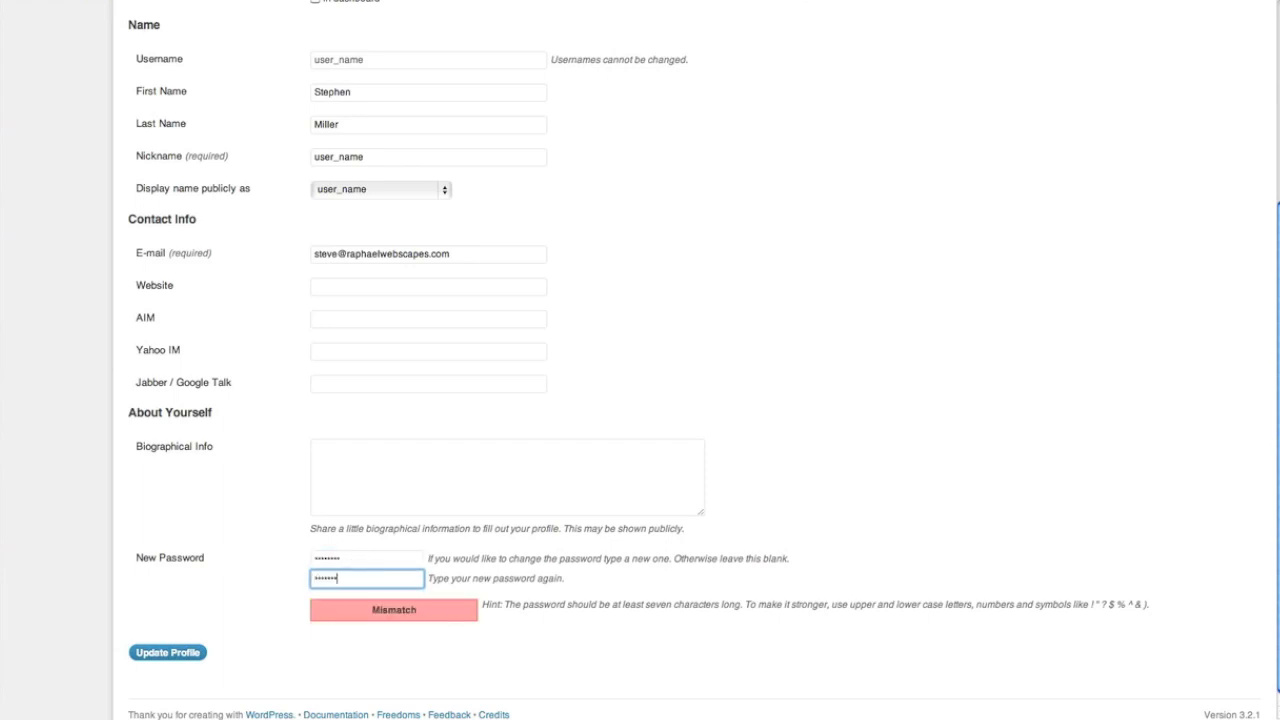
text(•)
key(BackSpace)
text(s)
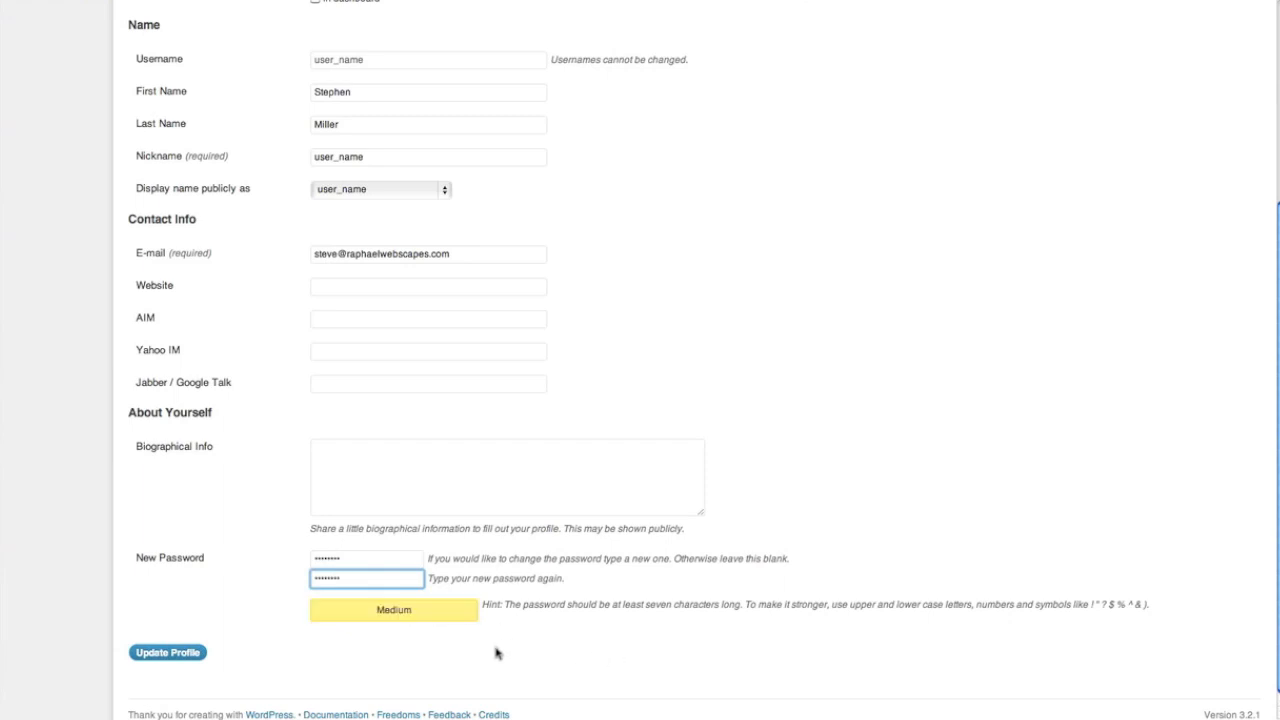
click(416, 614)
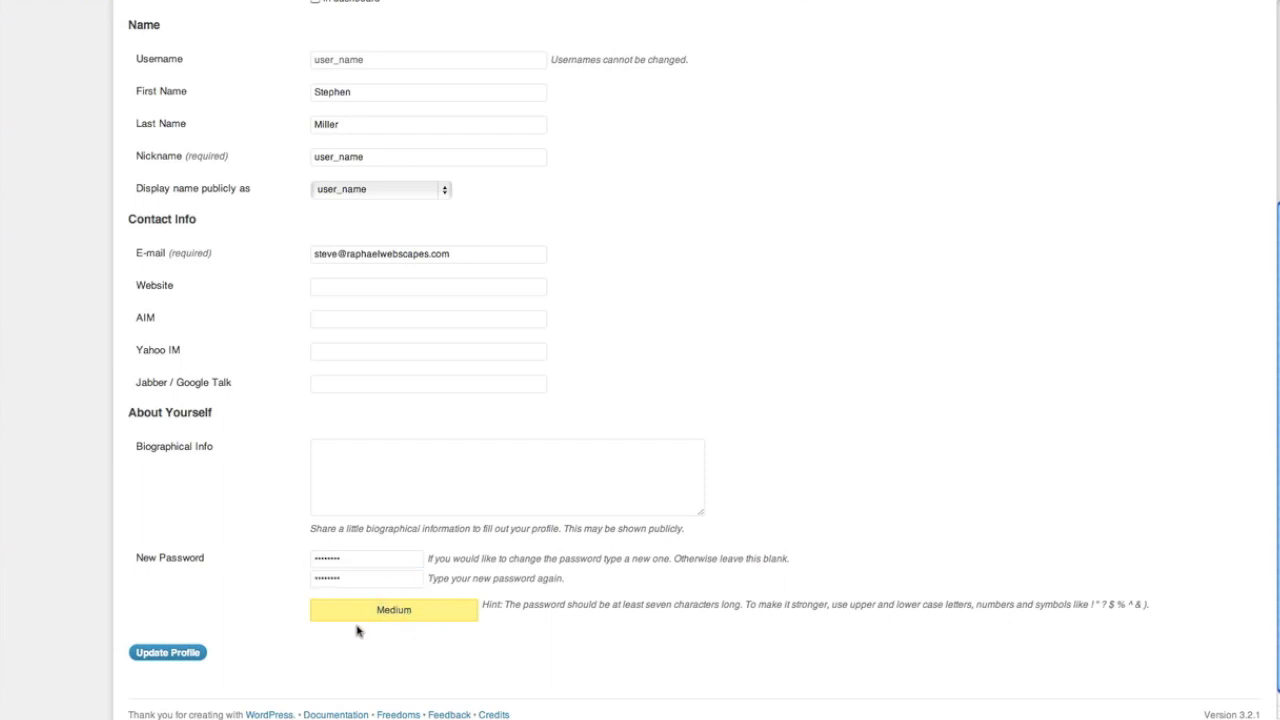
click(172, 653)
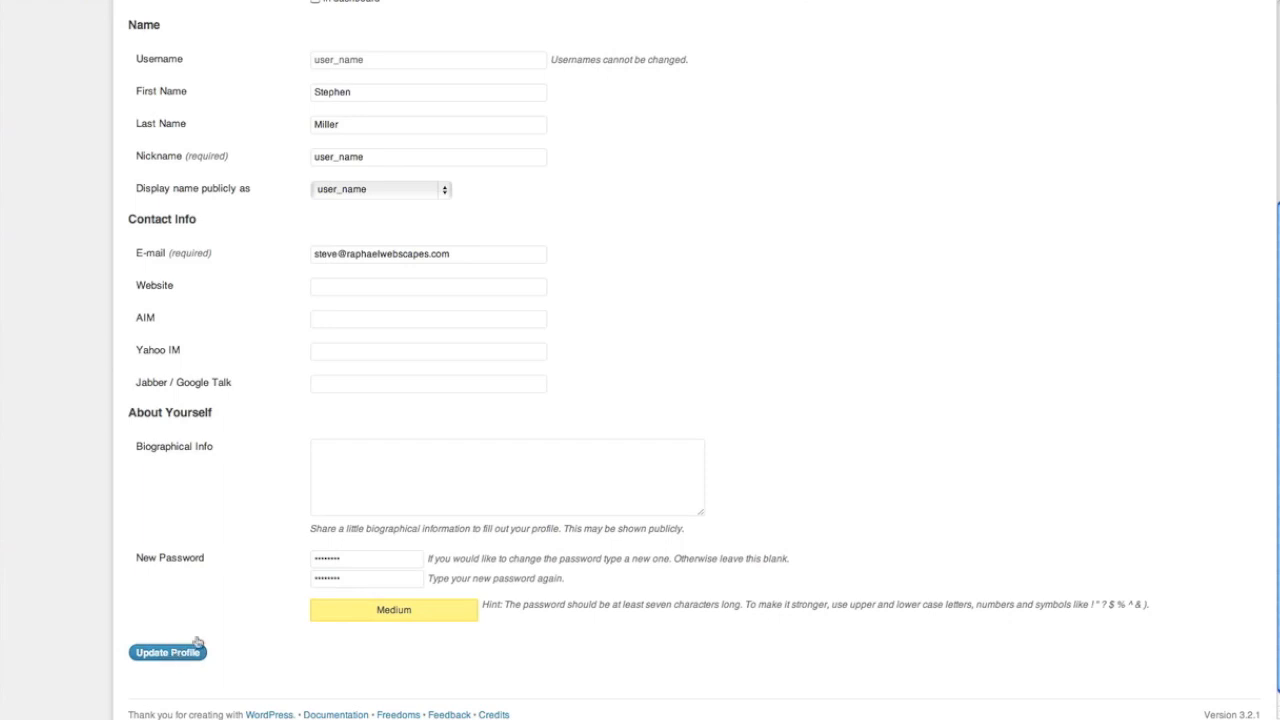